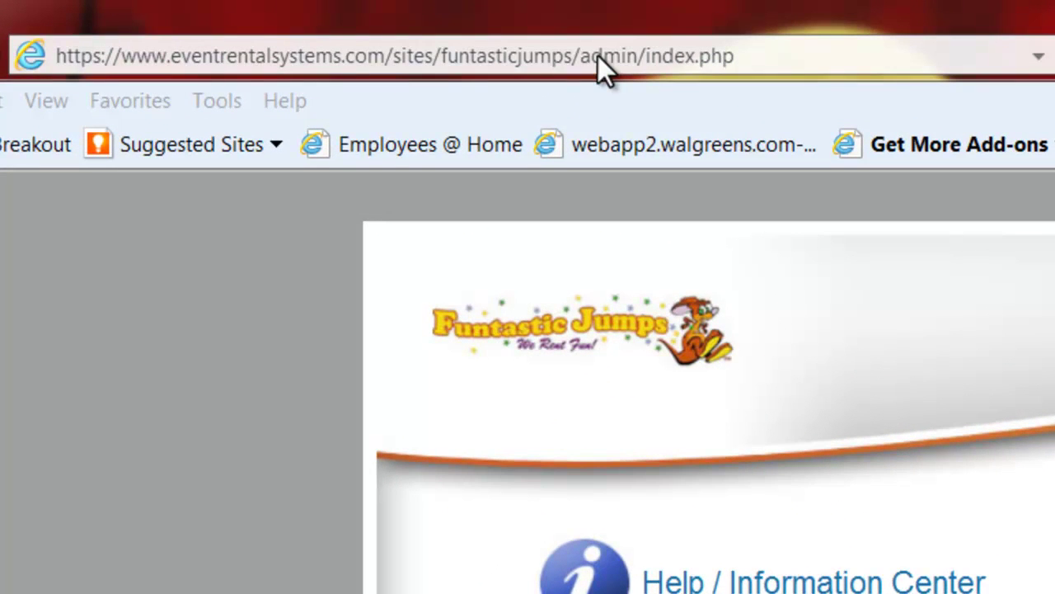
Open the rental site's admin page at funtasticjumps.com/admin.
{"action": "left_click", "coordinate": [599, 57]}
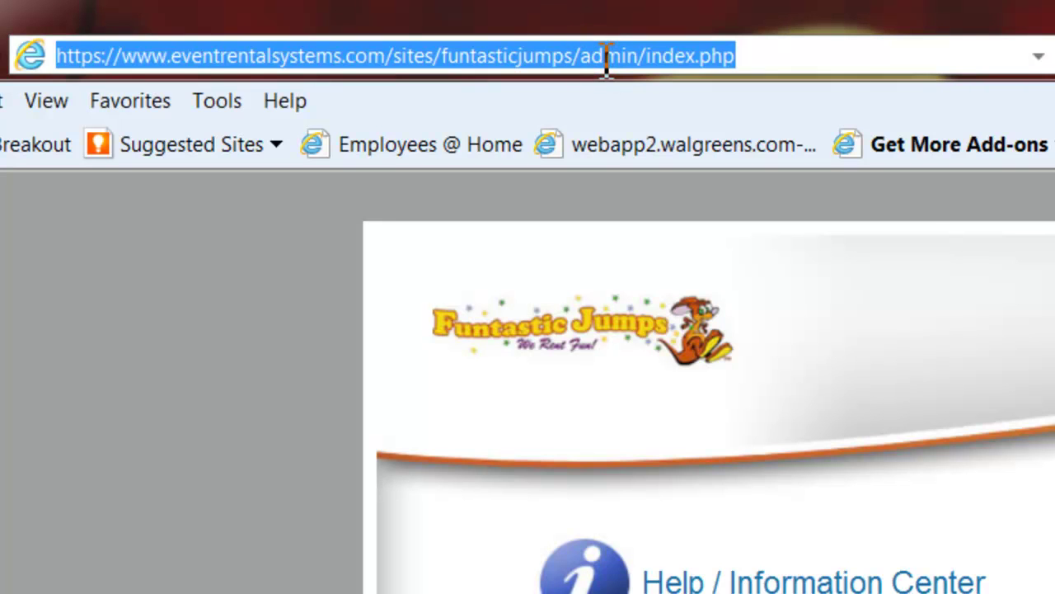
{"action": "type", "text": "funtast"}
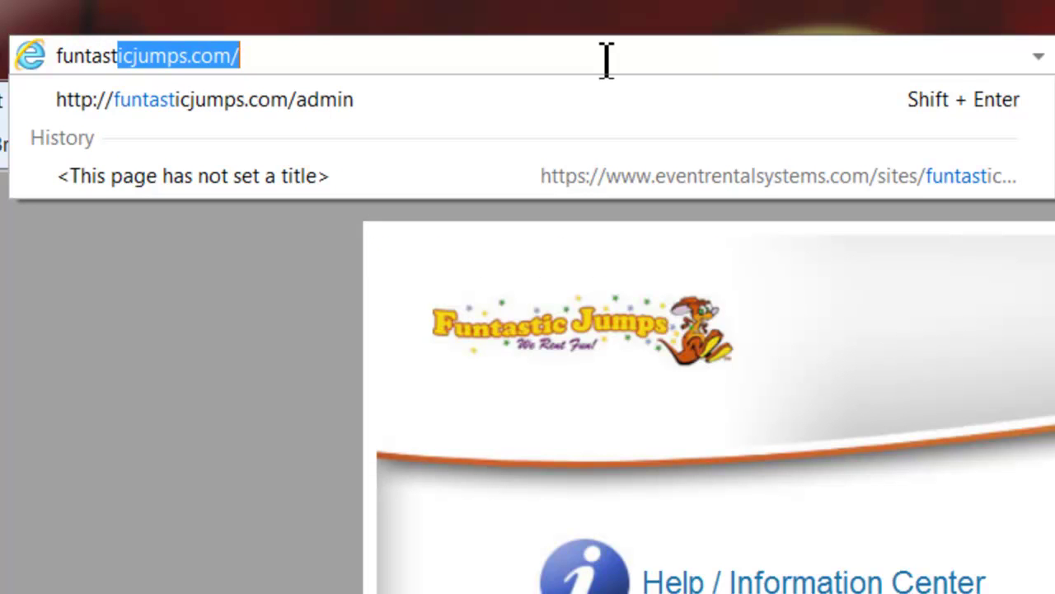
{"action": "key", "text": "Down"}
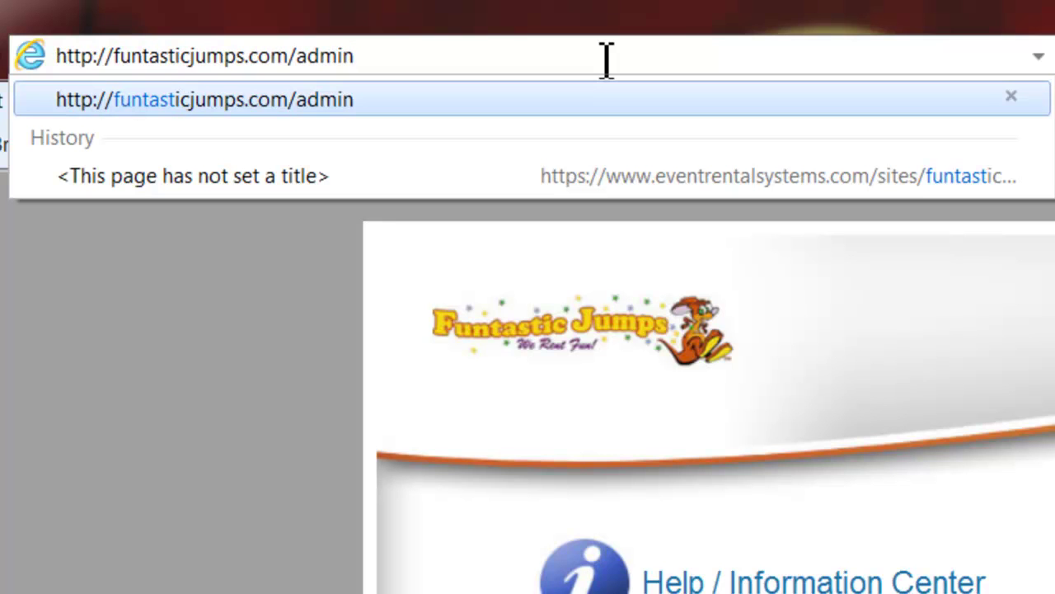
{"action": "key", "text": "Return"}
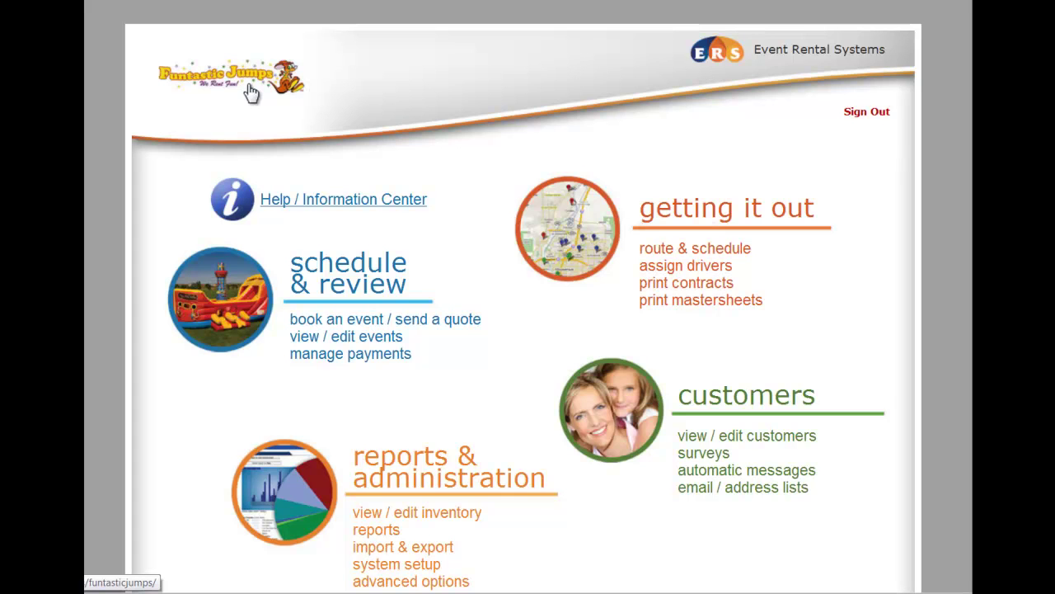
Start booking an event by date for 08/27/2011 from 12:00 pm to 4:00 pm and continue to the item categories.
{"action": "left_click", "coordinate": [432, 328]}
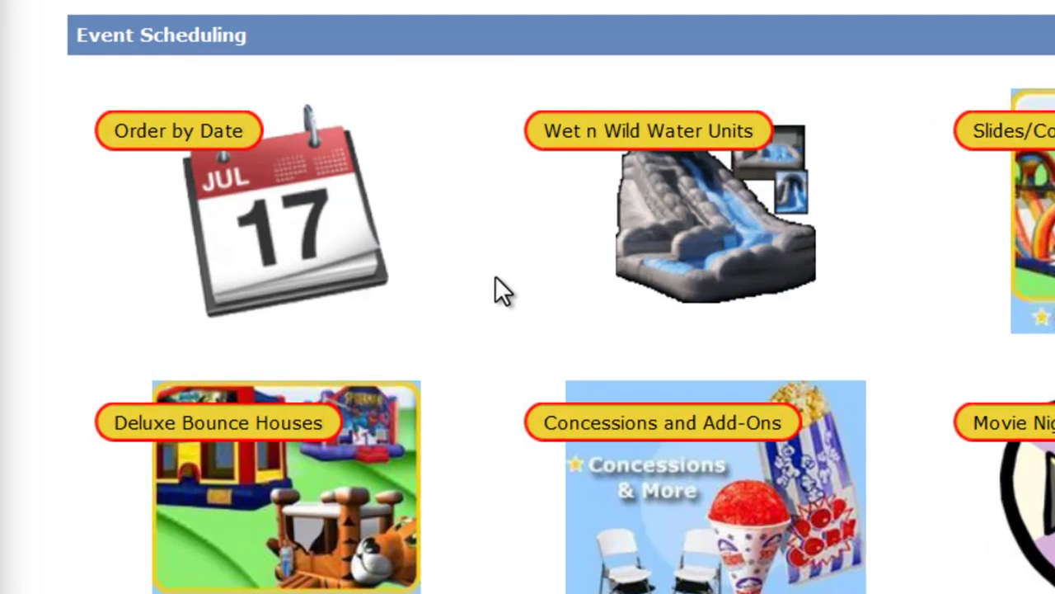
{"action": "left_click", "coordinate": [252, 228]}
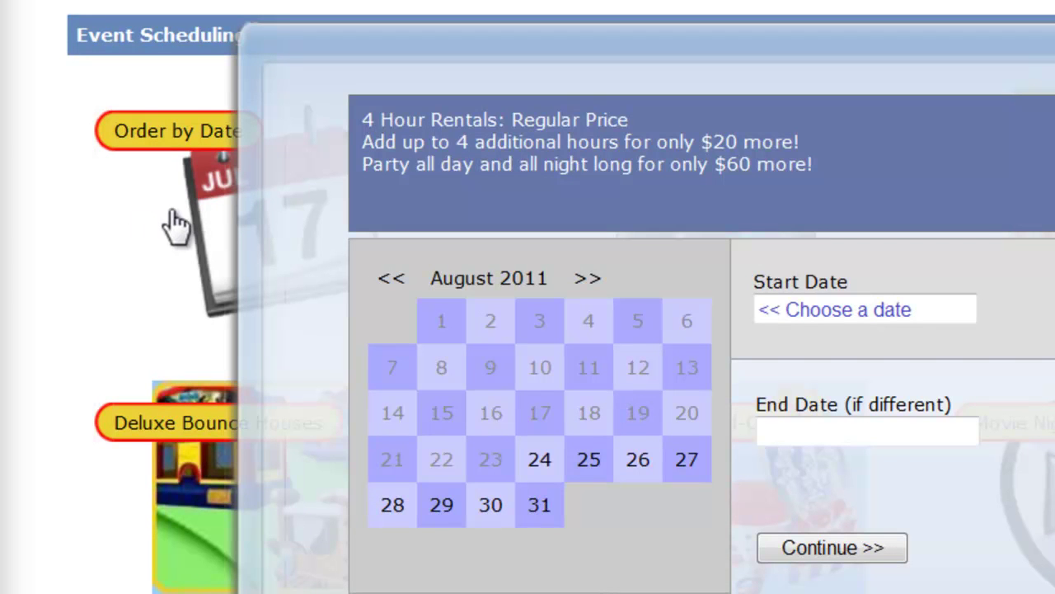
{"action": "left_click", "coordinate": [691, 457]}
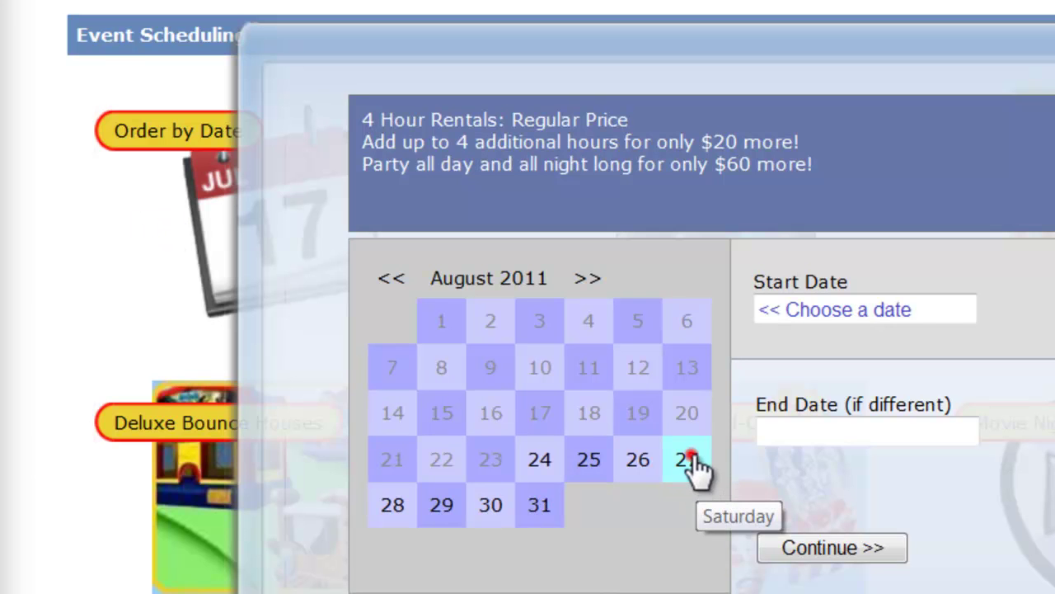
{"action": "left_click", "coordinate": [836, 334]}
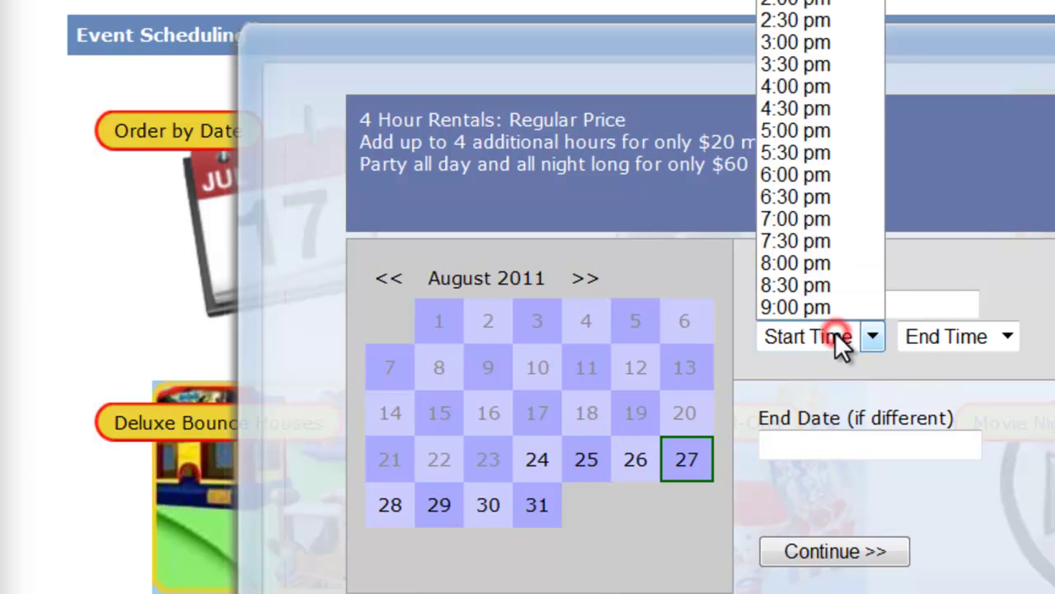
{"action": "key", "text": "Return"}
{"action": "left_click", "coordinate": [985, 332]}
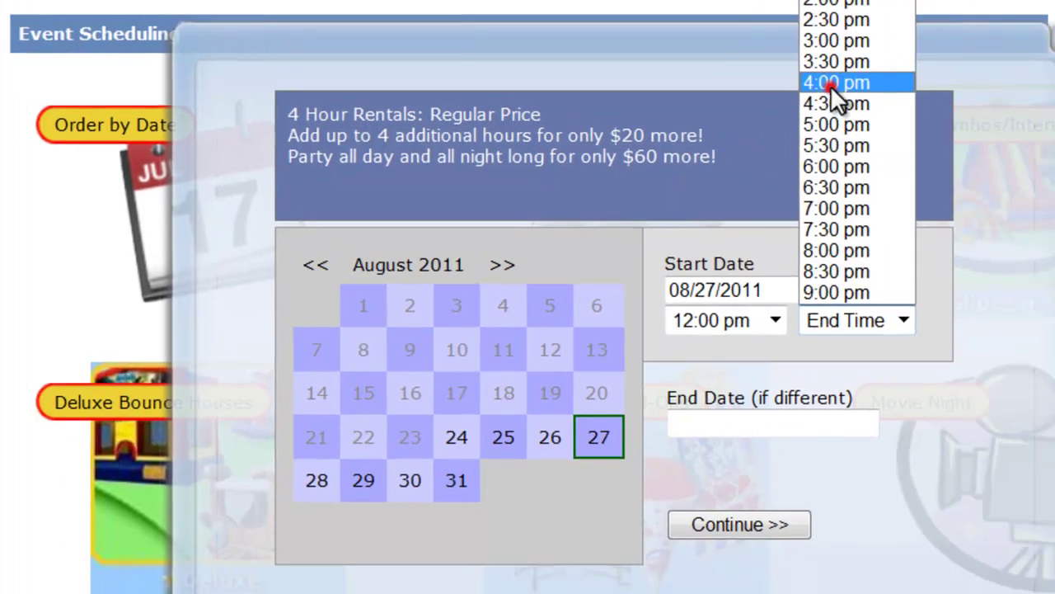
{"action": "left_click", "coordinate": [937, 86]}
{"action": "left_click", "coordinate": [600, 495]}
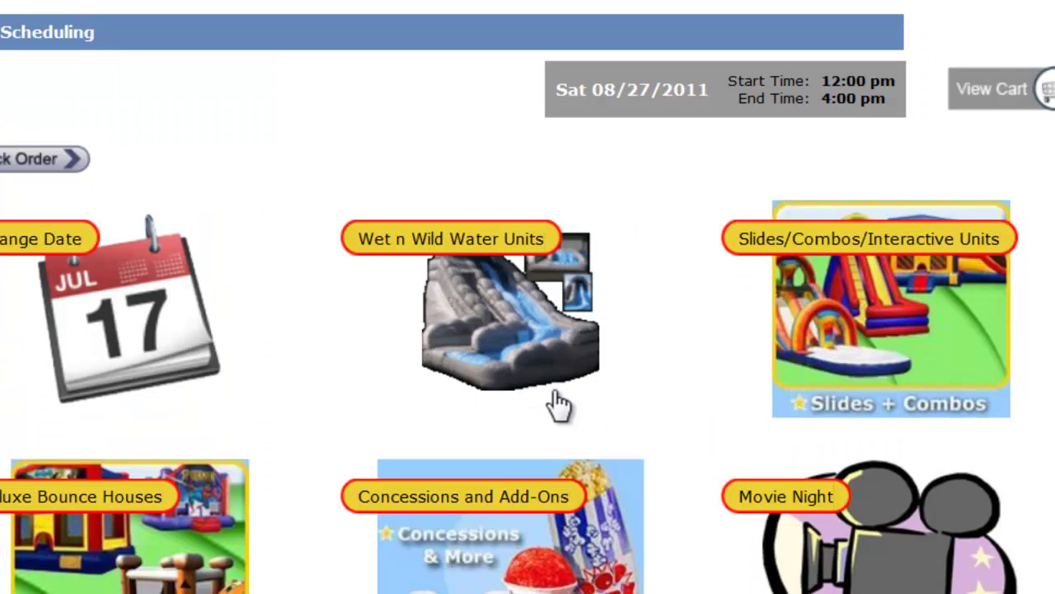
Add one 22ft Giant Slide from Slides/Combos/Interactive Units to the cart with the Residential option.
{"action": "left_click", "coordinate": [871, 330]}
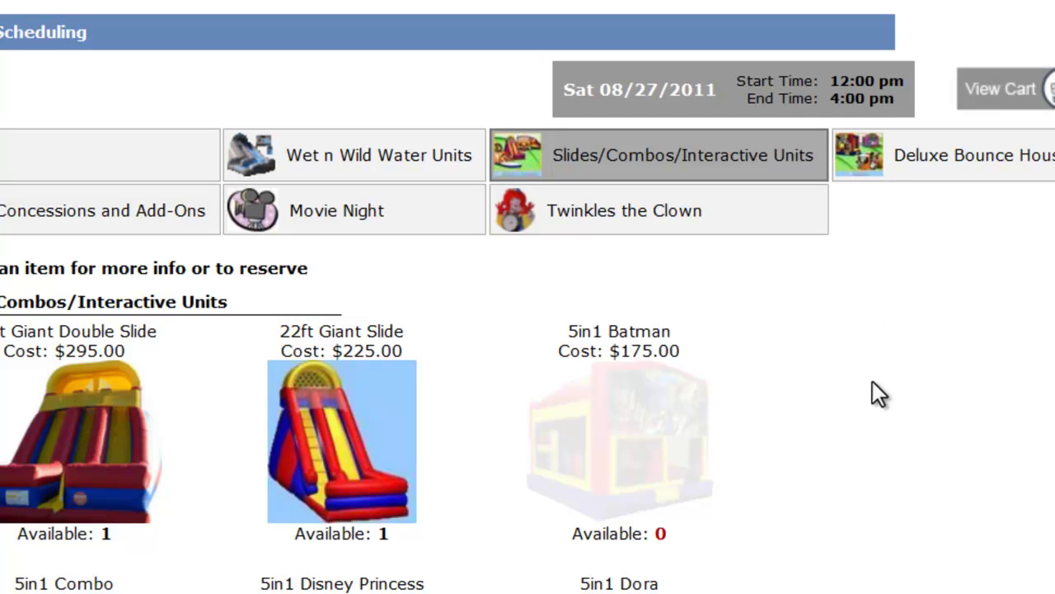
{"action": "scroll", "coordinate": [872, 388], "scroll_direction": "down", "scroll_amount": 8}
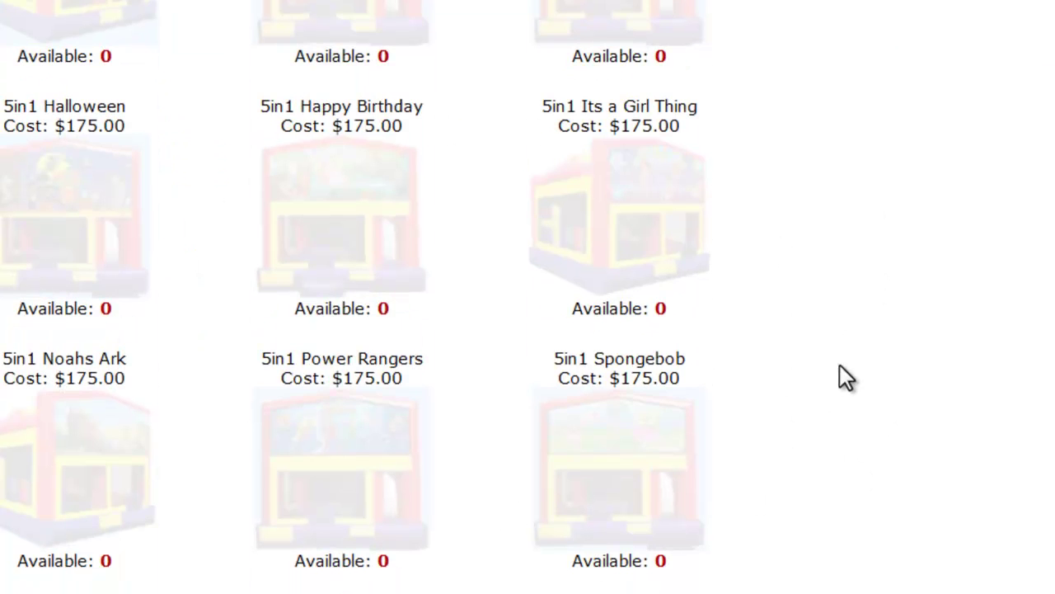
{"action": "scroll", "coordinate": [847, 378], "scroll_direction": "up", "scroll_amount": 9}
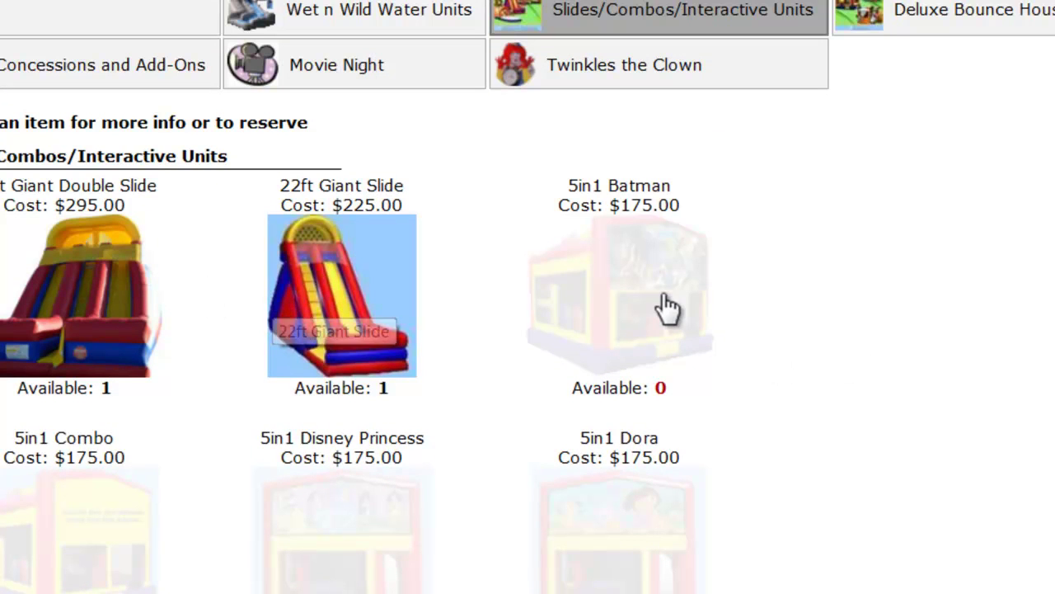
{"action": "left_click", "coordinate": [351, 306]}
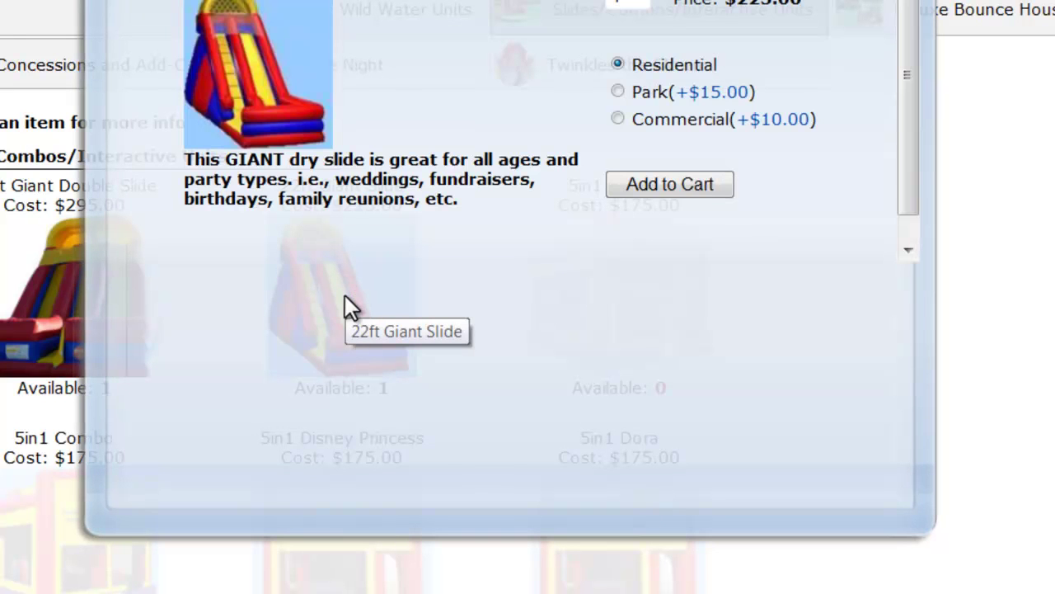
{"action": "left_click", "coordinate": [665, 183]}
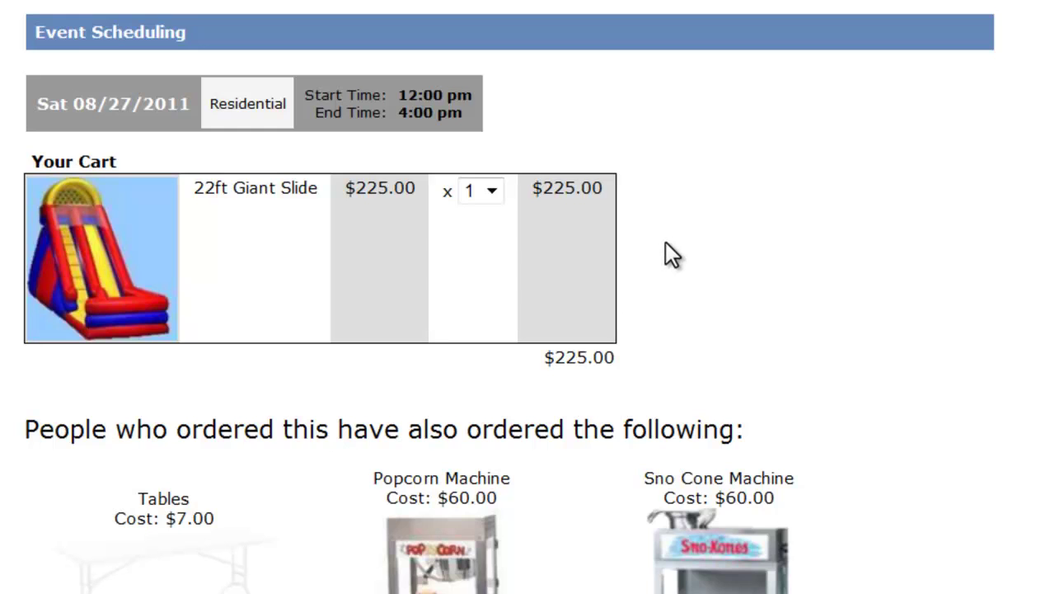
Look through the suggested add-ons below the cart and proceed to checkout without adding any.
{"action": "scroll", "coordinate": [714, 292], "scroll_direction": "down", "scroll_amount": 3}
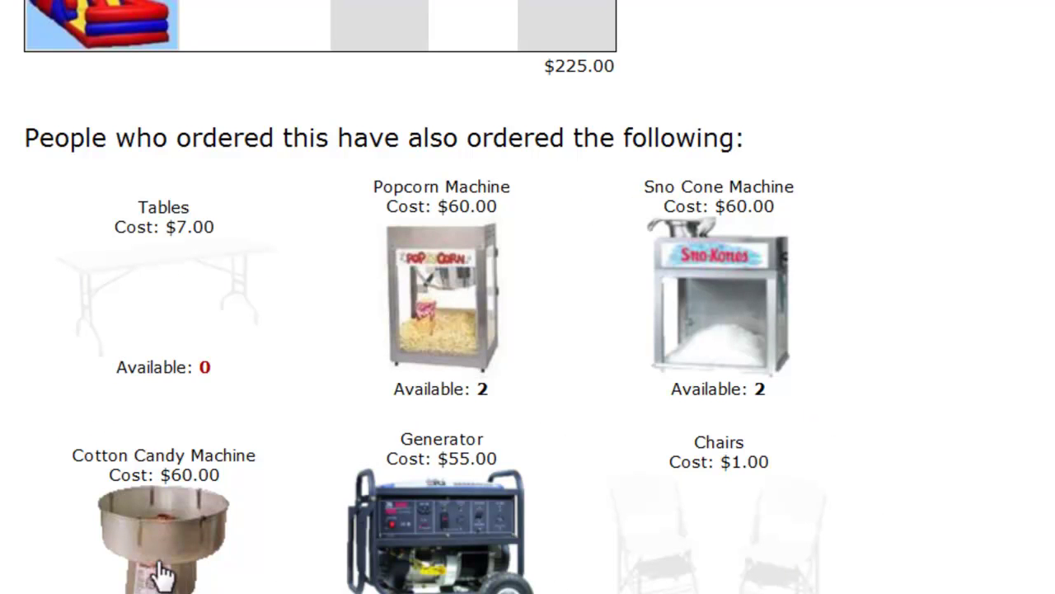
{"action": "scroll", "coordinate": [140, 577], "scroll_direction": "down", "scroll_amount": 5}
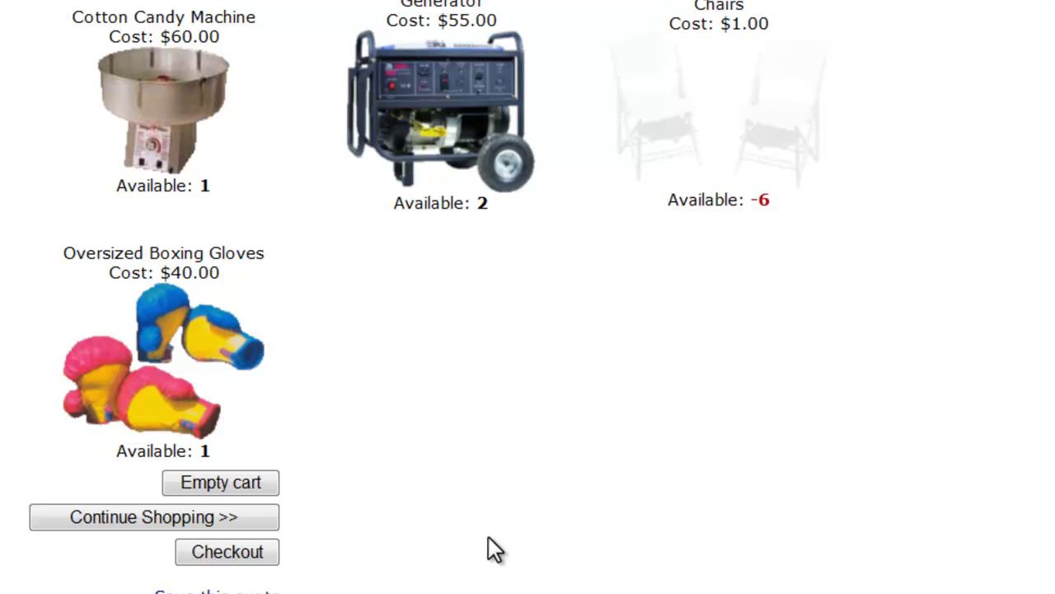
{"action": "left_click", "coordinate": [198, 555]}
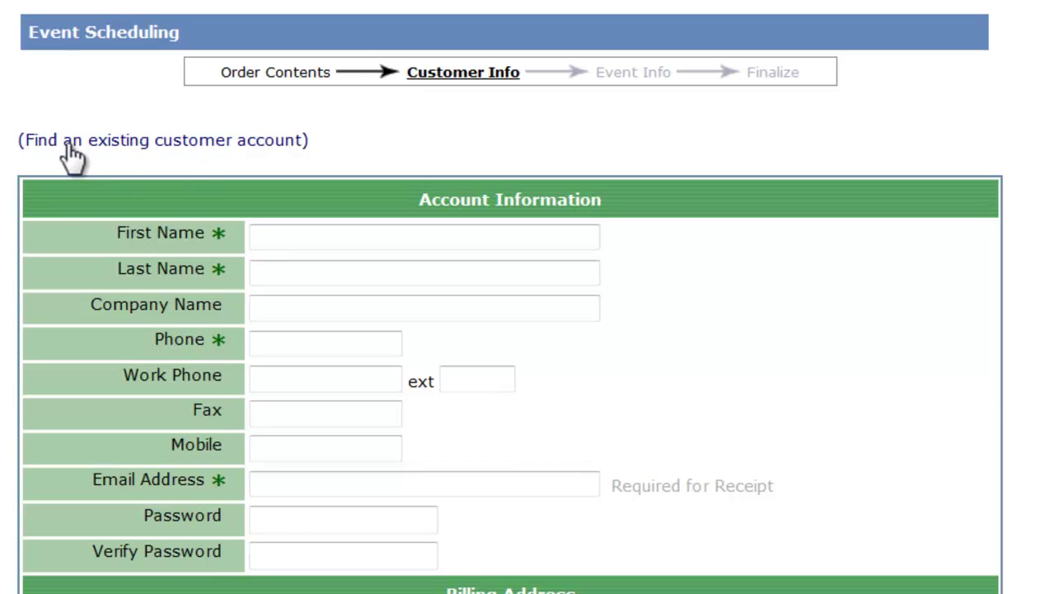
Search the existing customer accounts by last name and select the customer's funtasticjumps.com account for the order.
{"action": "left_click", "coordinate": [87, 147]}
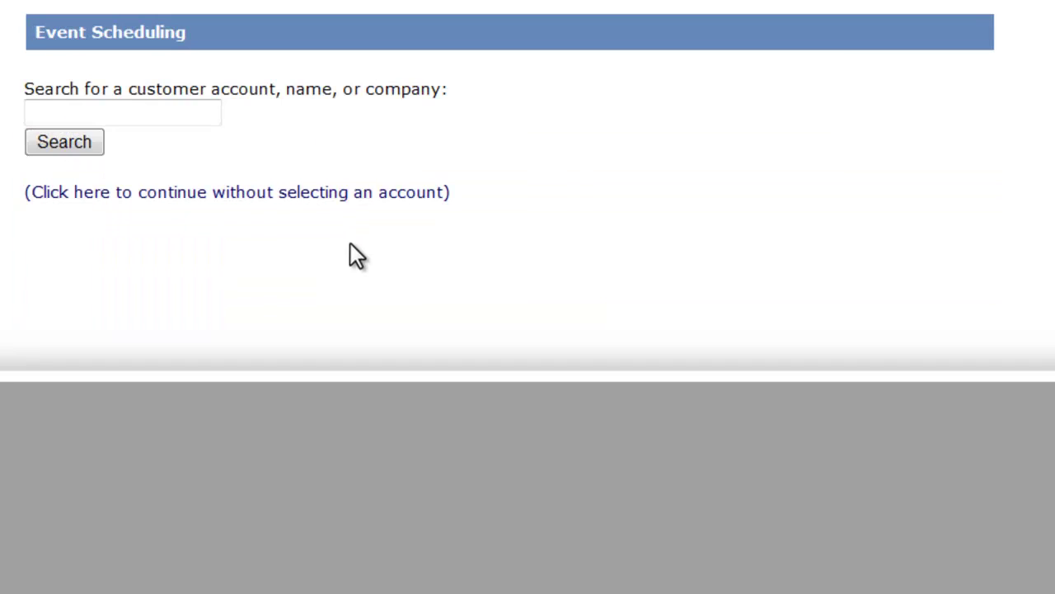
{"action": "left_click", "coordinate": [86, 113]}
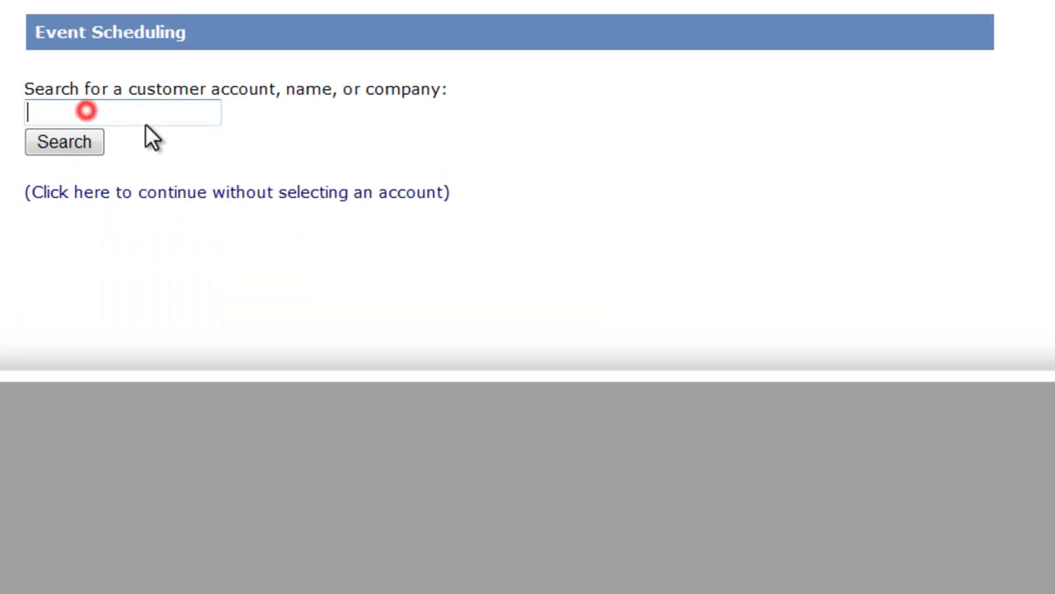
{"action": "type", "text": "stein"}
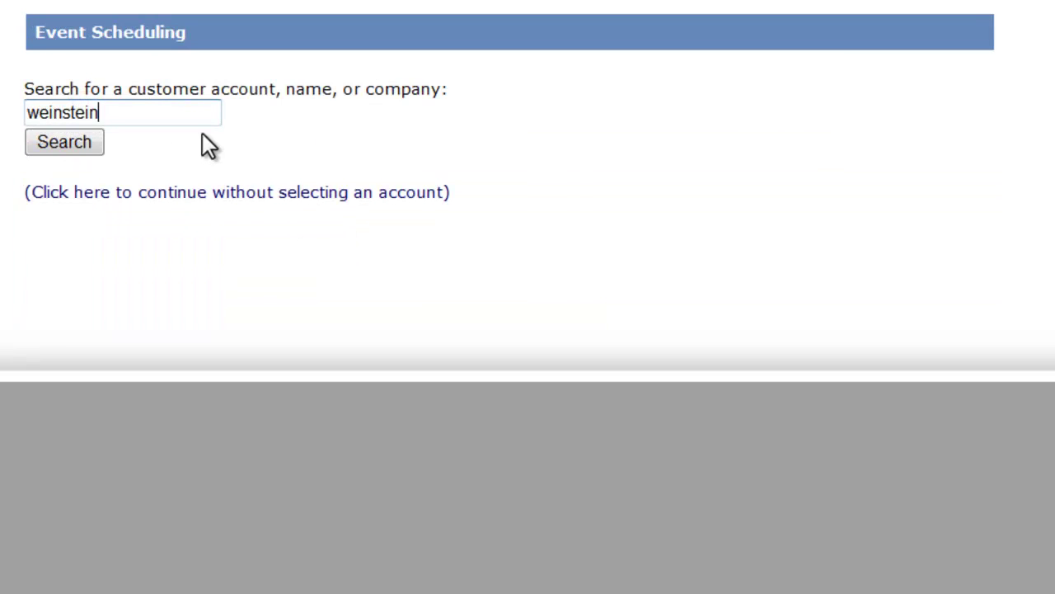
{"action": "key", "text": "Return"}
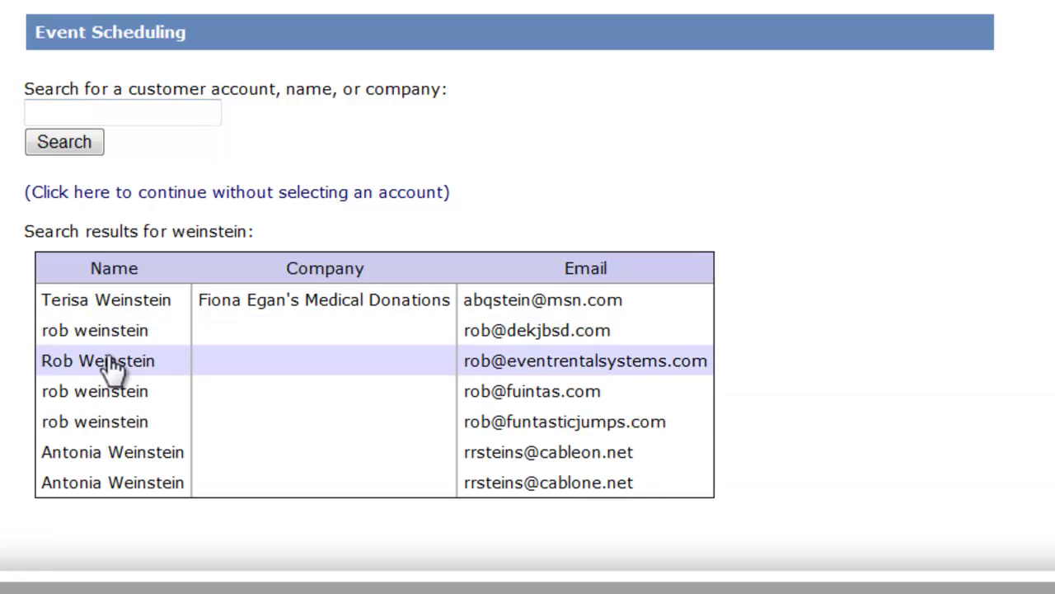
{"action": "left_click", "coordinate": [132, 424]}
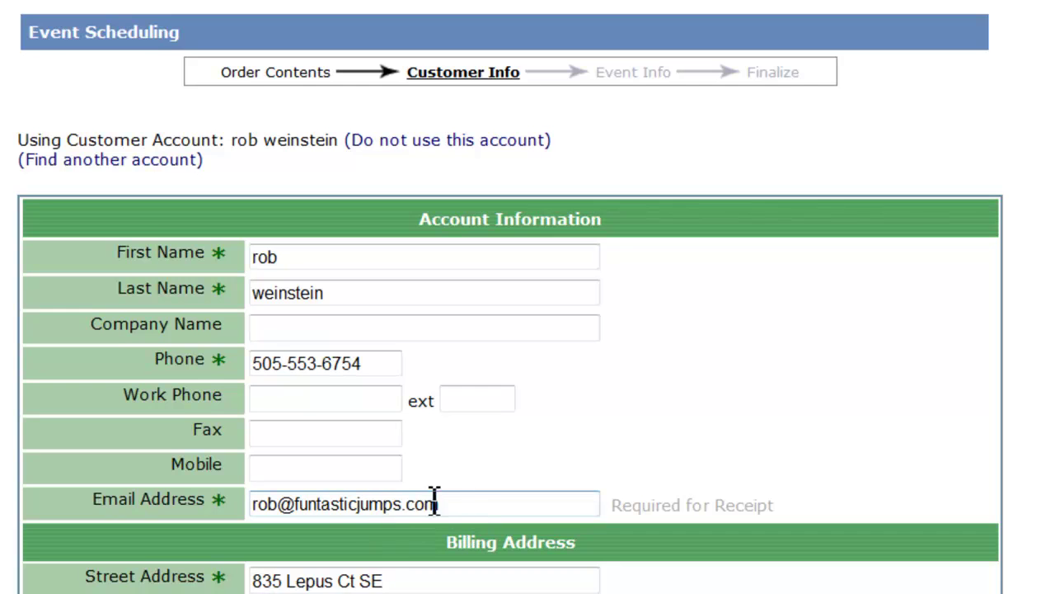
Review the customer's account and billing details, keep Web as the reference, and continue to the event information.
{"action": "scroll", "coordinate": [466, 500], "scroll_direction": "down", "scroll_amount": 3}
{"action": "scroll", "coordinate": [466, 500], "scroll_direction": "down", "scroll_amount": 3}
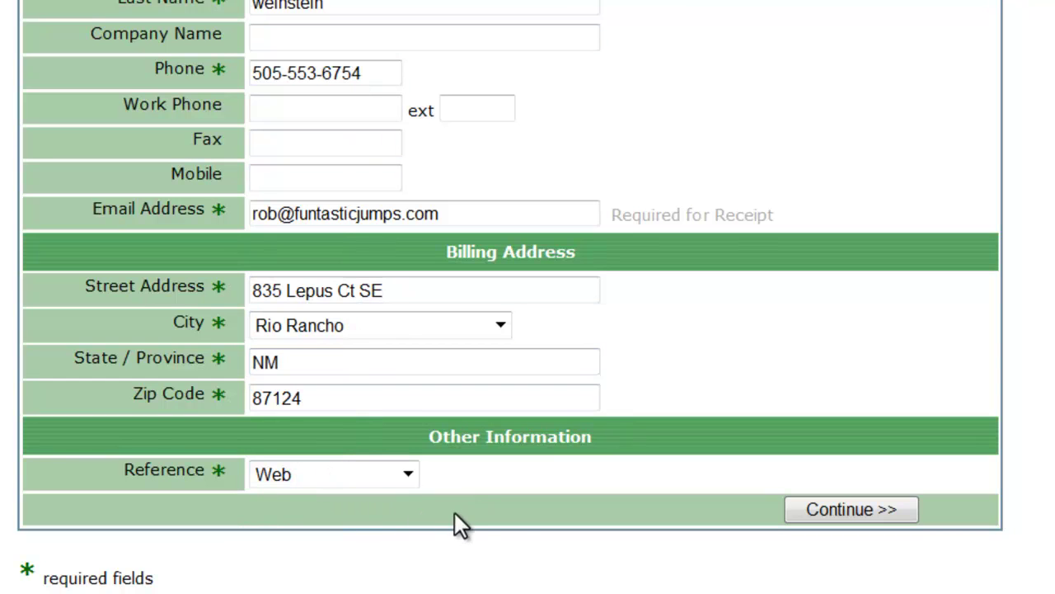
{"action": "left_click", "coordinate": [372, 474]}
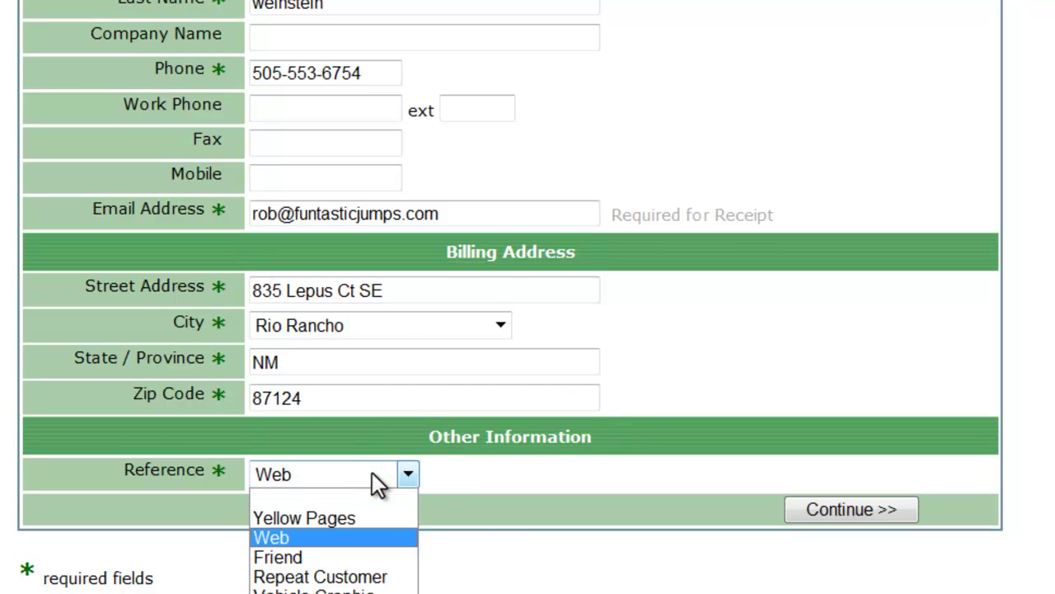
{"action": "left_click", "coordinate": [371, 474]}
{"action": "left_click", "coordinate": [818, 505]}
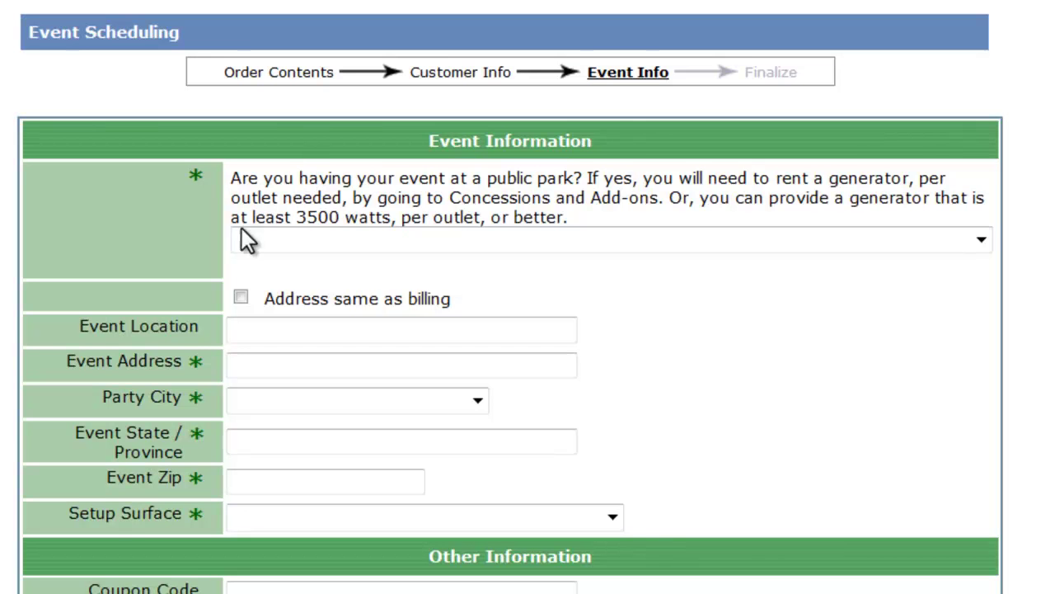
Make the event address the same as billing and read the question about public parks and generators.
{"action": "left_click", "coordinate": [240, 296]}
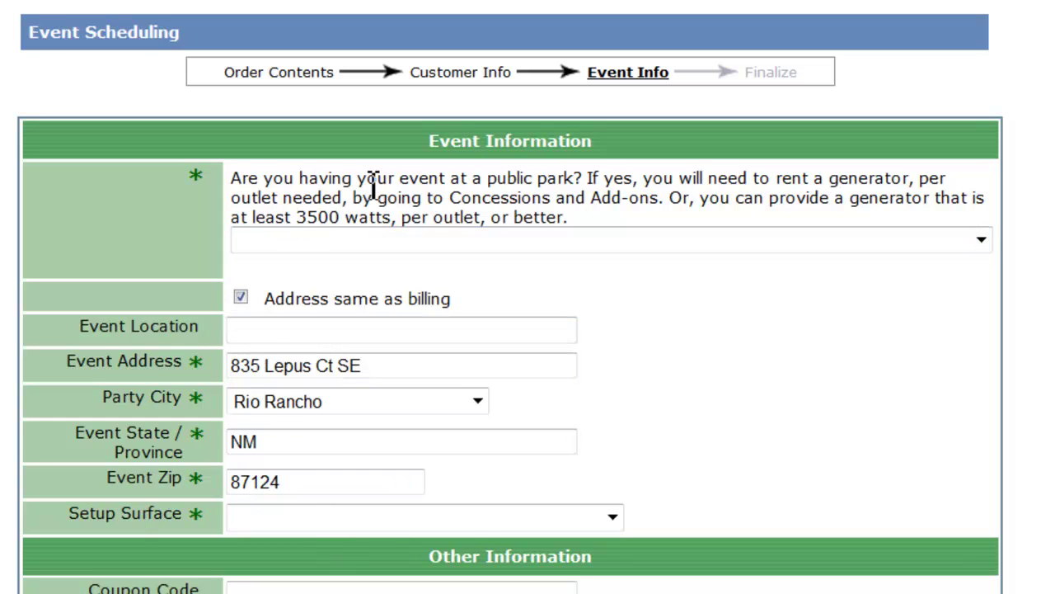
{"action": "left_click", "coordinate": [235, 178]}
{"action": "left_click_drag", "start_coordinate": [264, 177], "coordinate": [608, 221]}
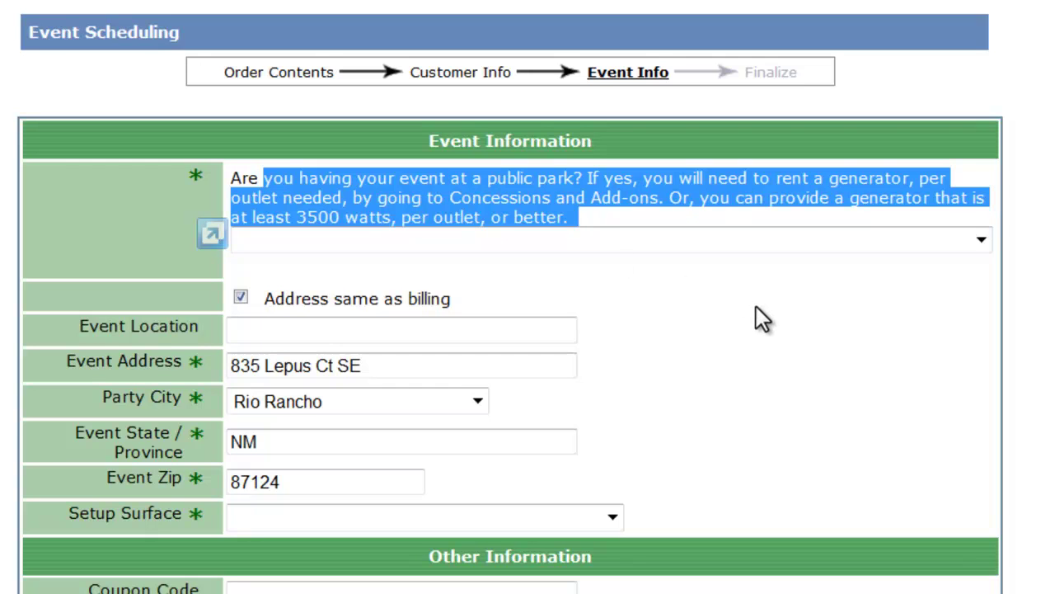
{"action": "left_click", "coordinate": [692, 320]}
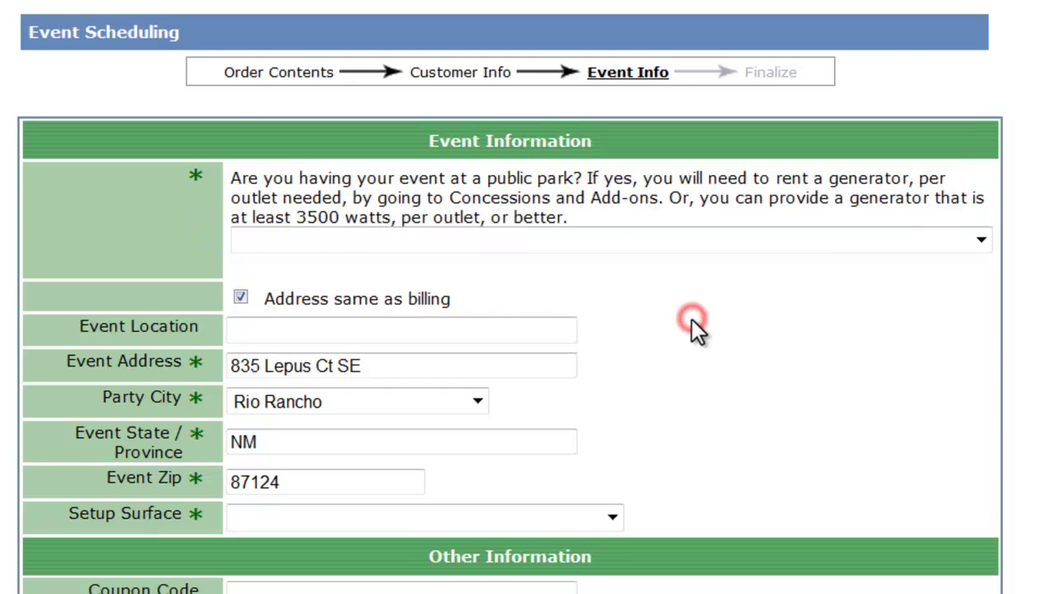
Set the event's setup surface to Concrete.
{"action": "scroll", "coordinate": [688, 338], "scroll_direction": "down", "scroll_amount": 3}
{"action": "scroll", "coordinate": [688, 367], "scroll_direction": "down", "scroll_amount": 3}
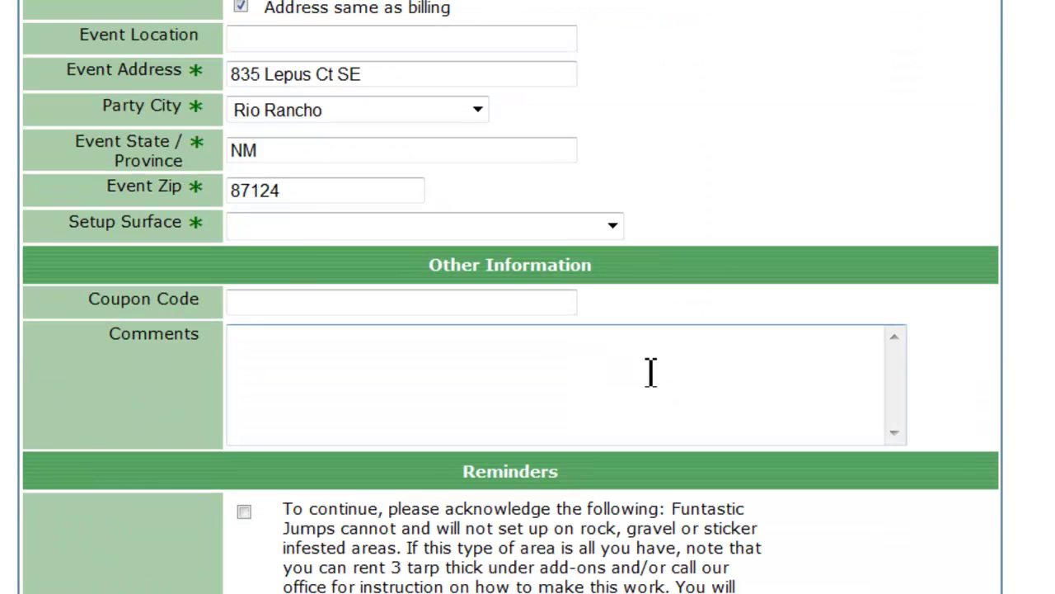
{"action": "left_click", "coordinate": [309, 223]}
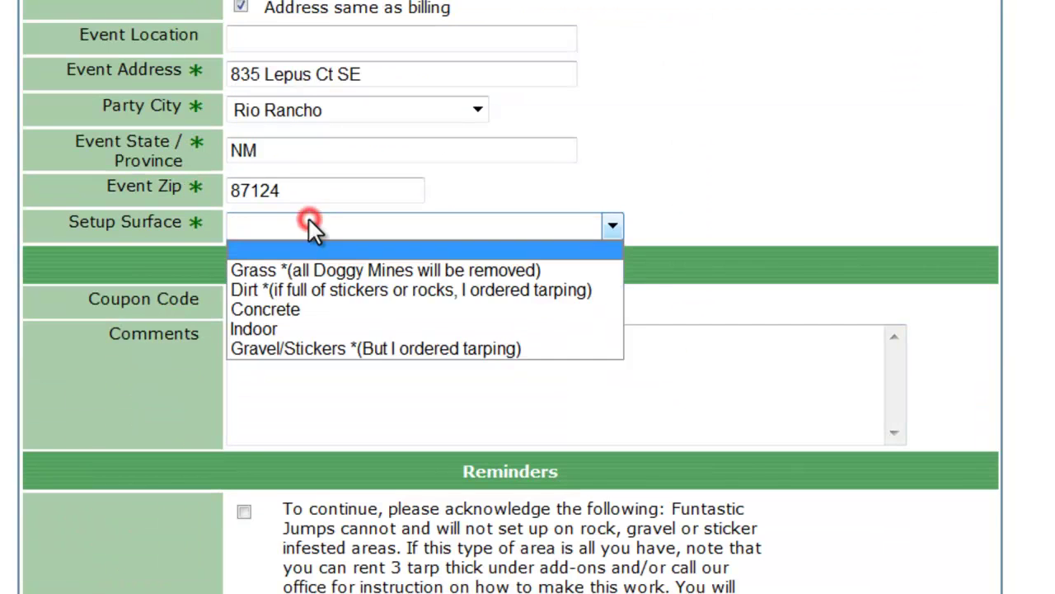
{"action": "left_click", "coordinate": [312, 309]}
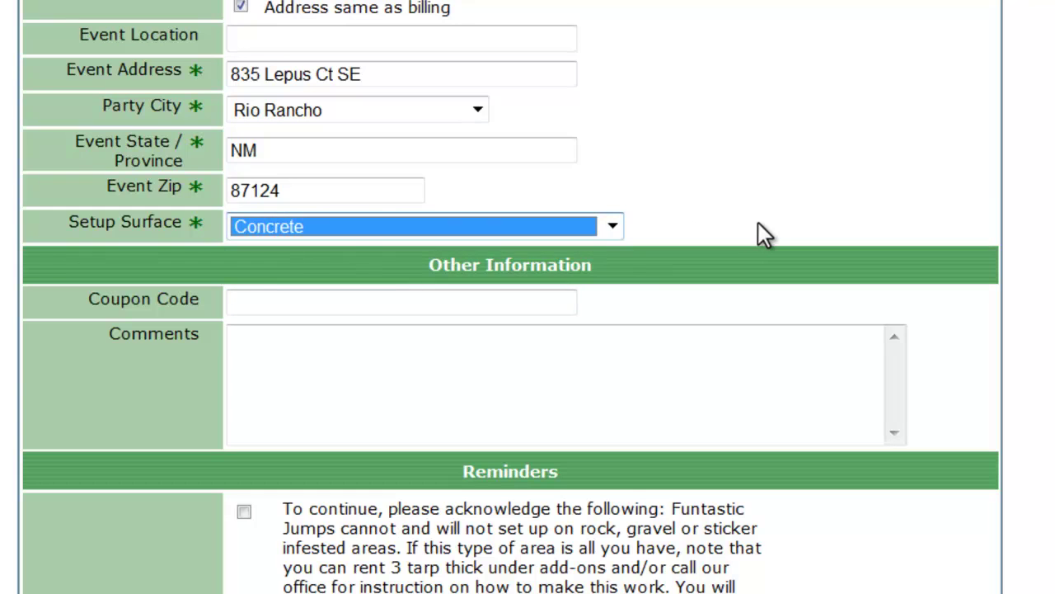
Acknowledge all four reminders, including the Twinkles the Clown, Albuquerque Public Park and 22' Slide ones.
{"action": "scroll", "coordinate": [759, 231], "scroll_direction": "down", "scroll_amount": 6}
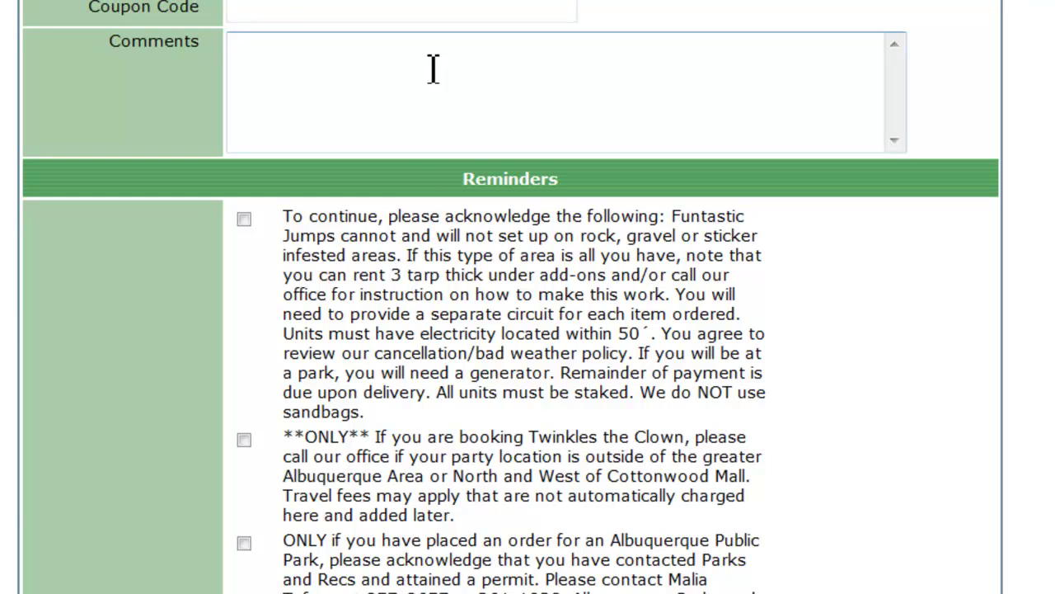
{"action": "scroll", "coordinate": [433, 69], "scroll_direction": "down", "scroll_amount": 2}
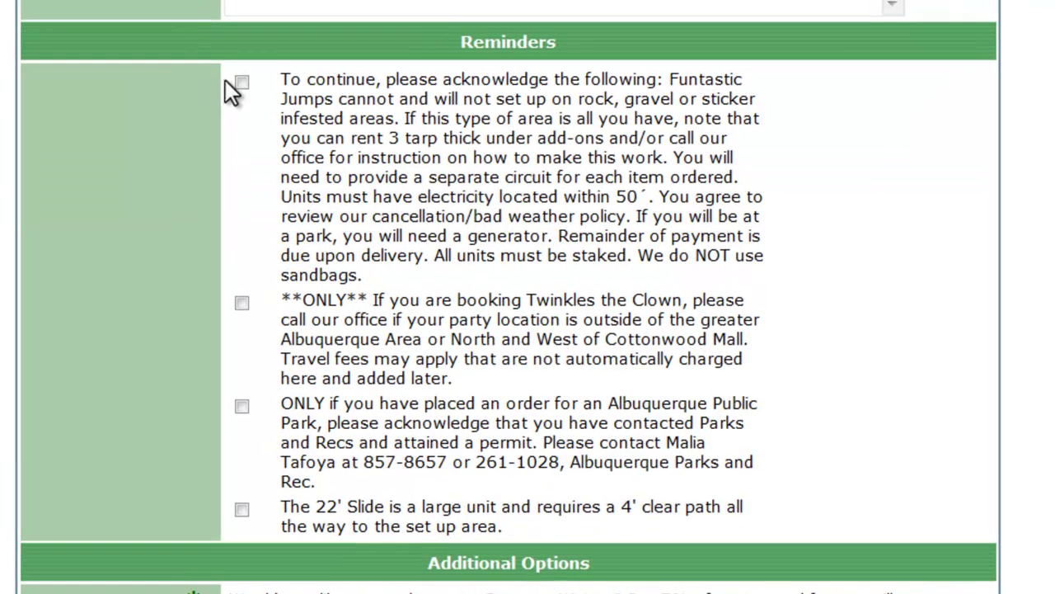
{"action": "left_click", "coordinate": [244, 74]}
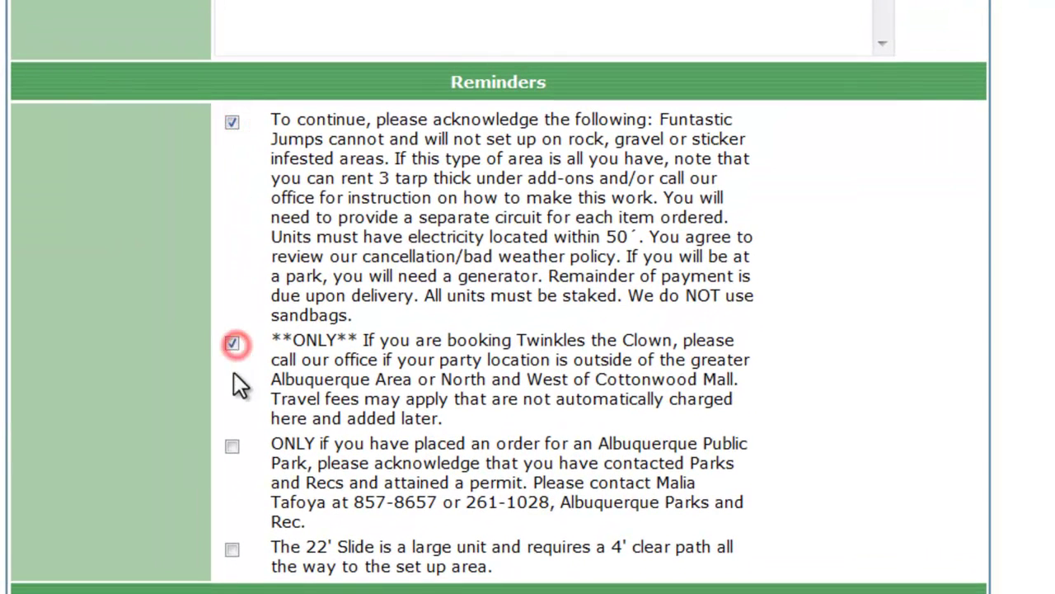
{"action": "left_click", "coordinate": [234, 444]}
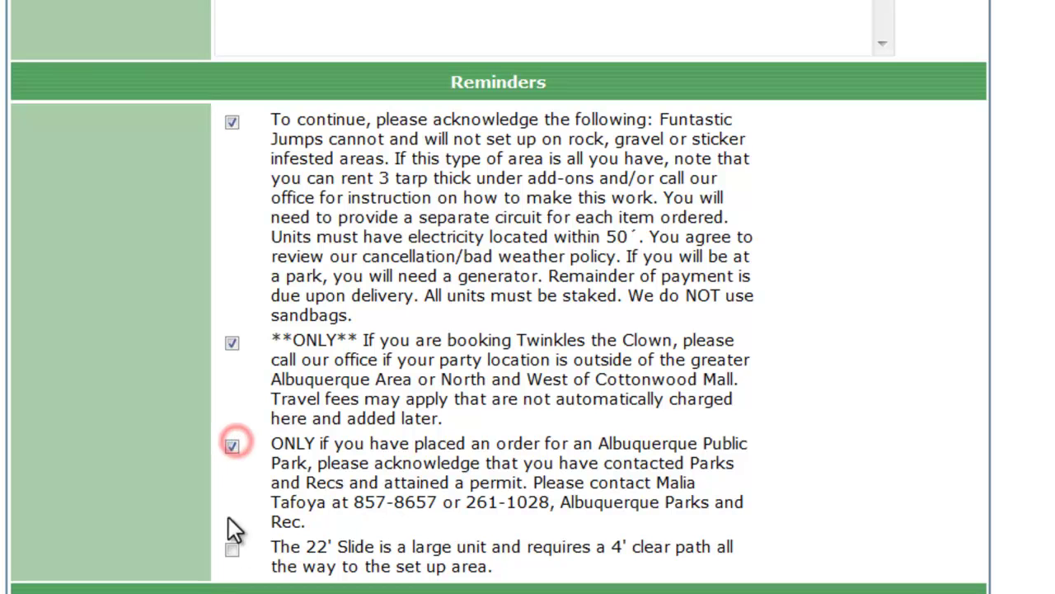
{"action": "left_click", "coordinate": [230, 548]}
Decline the 7% Damage Waiver by answering No in the additional options.
{"action": "scroll", "coordinate": [247, 519], "scroll_direction": "down", "scroll_amount": 3}
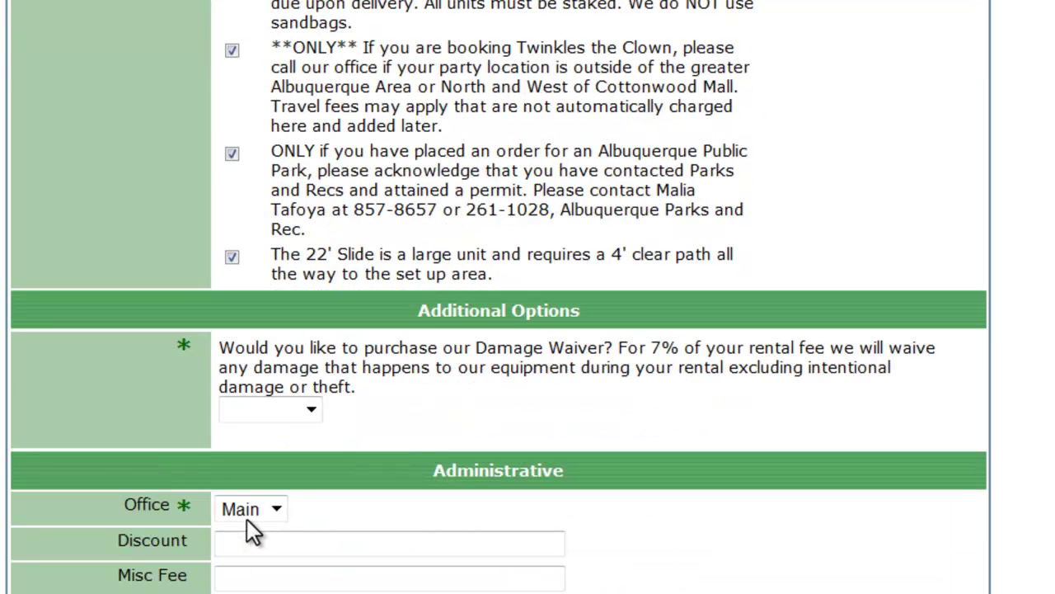
{"action": "left_click", "coordinate": [306, 410]}
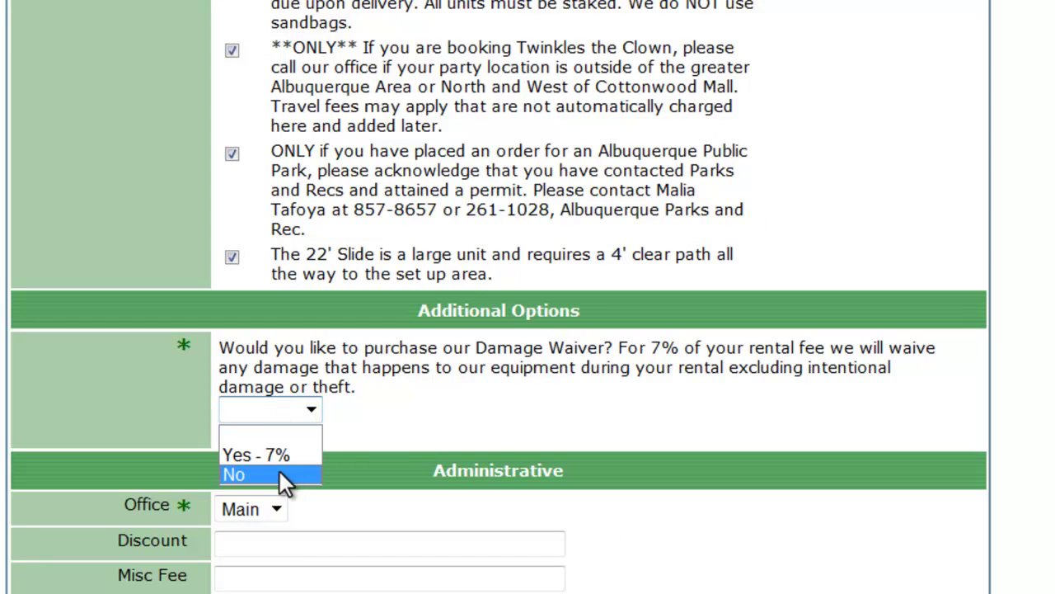
{"action": "left_click", "coordinate": [280, 471]}
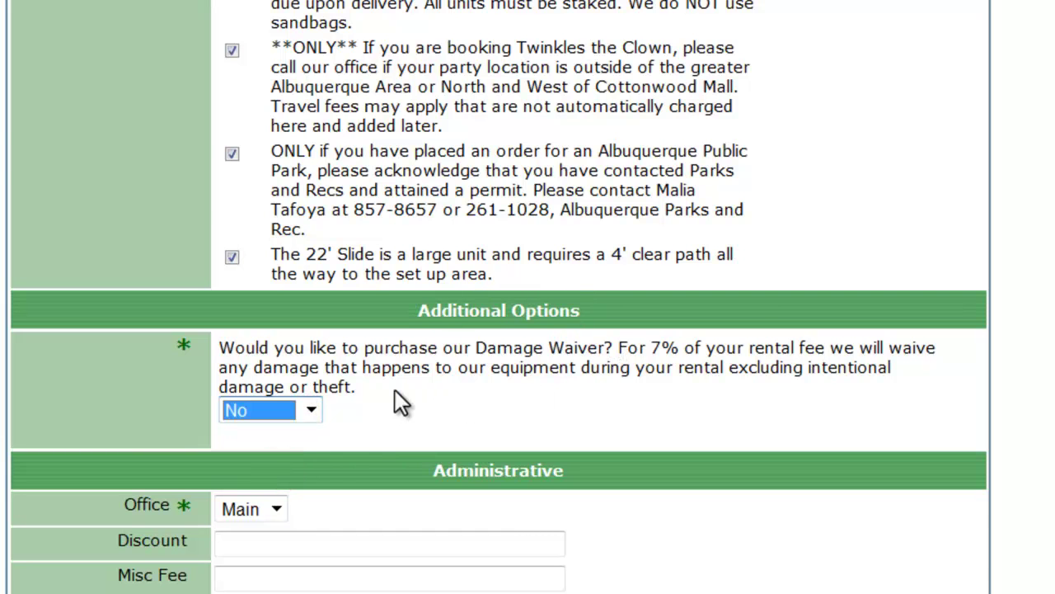
Enter a discount of 100% in the order's administrative section.
{"action": "scroll", "coordinate": [372, 395], "scroll_direction": "down", "scroll_amount": 5}
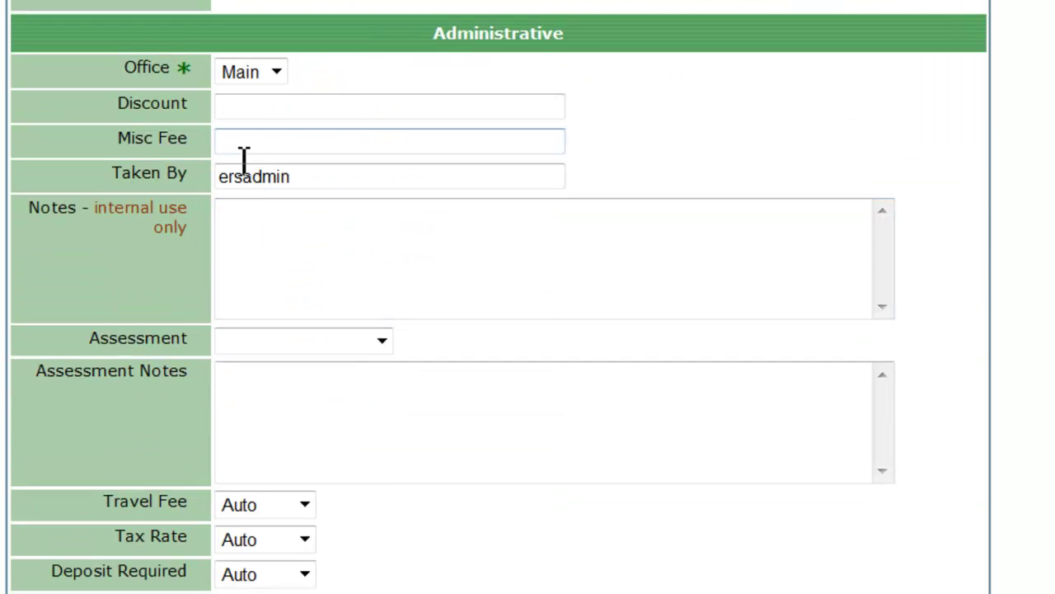
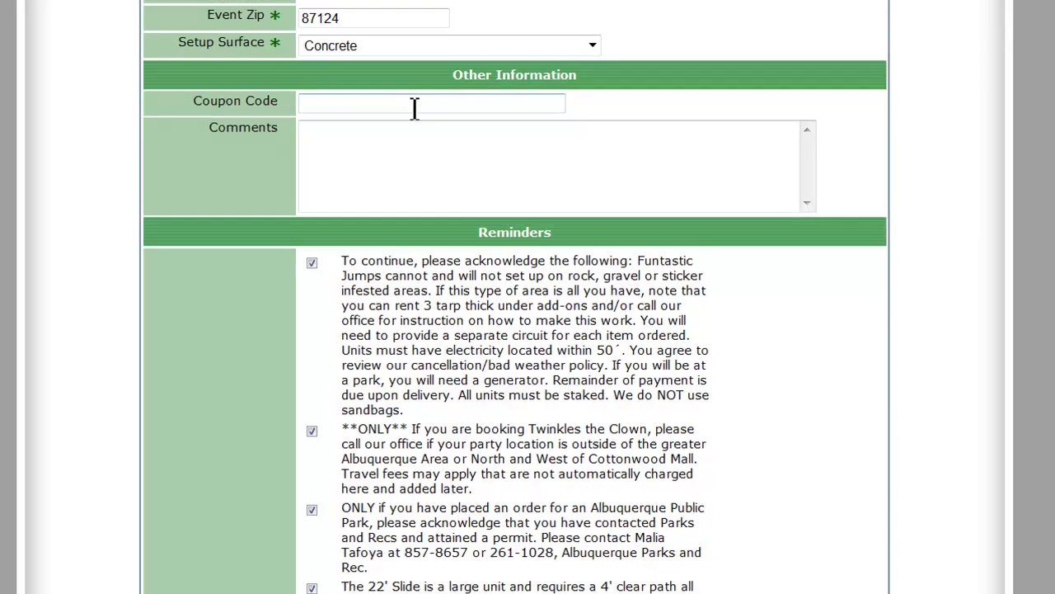
{"action": "key", "text": "Tab"}
{"action": "key", "text": "Tab"}
{"action": "key", "text": "Tab"}
{"action": "key", "text": "Tab"}
{"action": "key", "text": "Tab"}
{"action": "key", "text": "Tab"}
{"action": "key", "text": "Tab"}
{"action": "key", "text": "Tab"}
{"action": "key", "text": "Tab"}
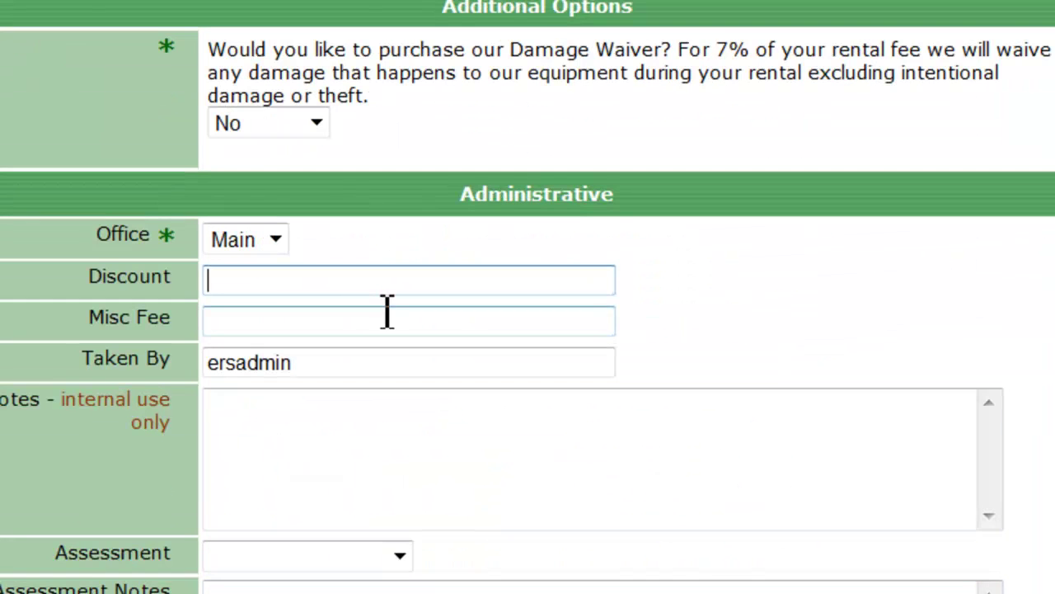
{"action": "type", "text": "100%"}
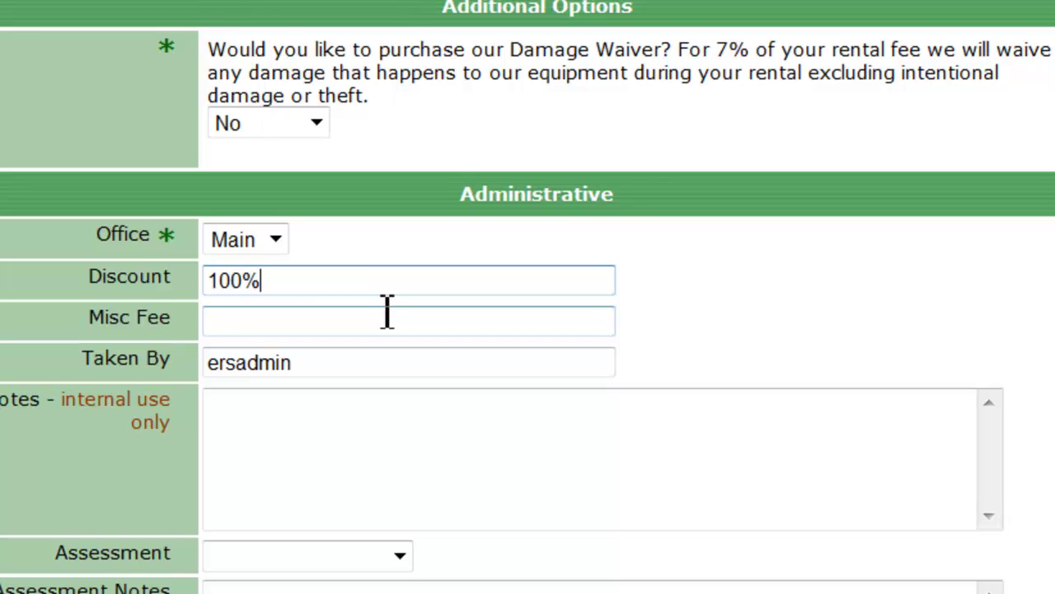
Enter ff100 as the order's coupon code and clear it again.
{"action": "scroll", "coordinate": [387, 311], "scroll_direction": "up", "scroll_amount": 10}
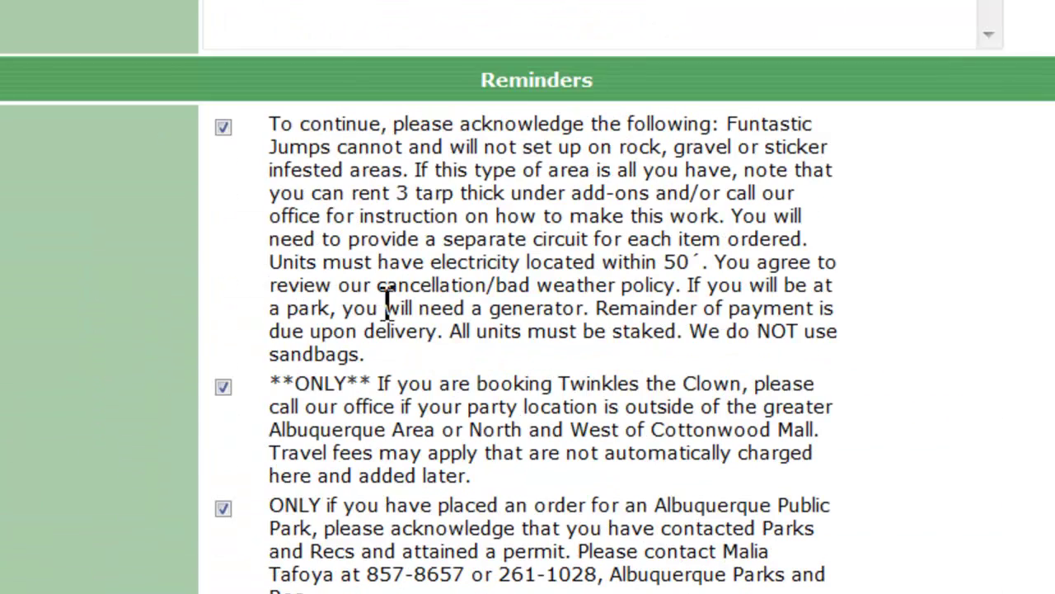
{"action": "scroll", "coordinate": [386, 312], "scroll_direction": "up", "scroll_amount": 4}
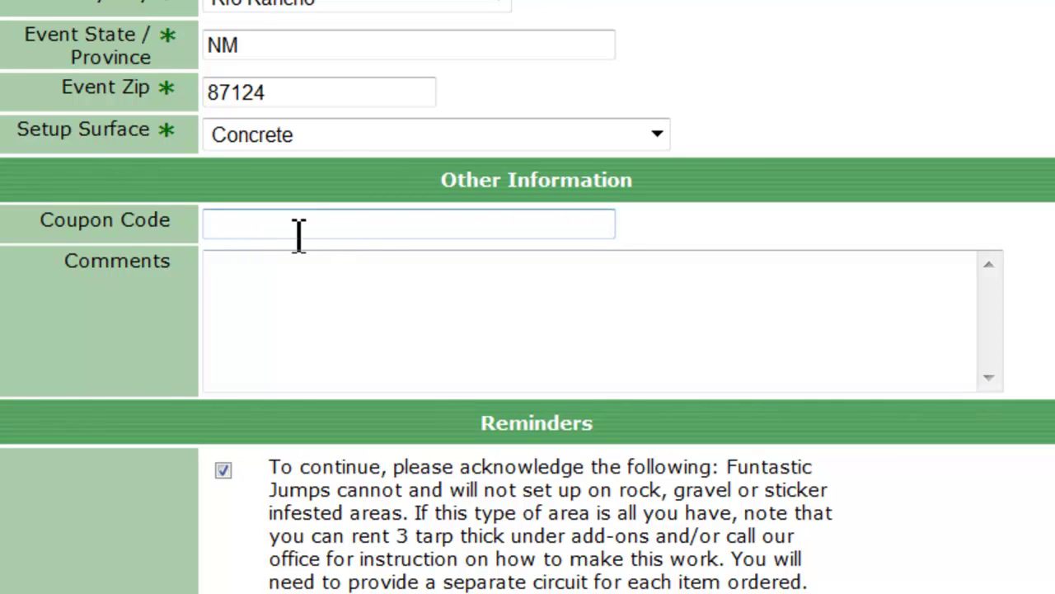
{"action": "left_click", "coordinate": [255, 225]}
{"action": "type", "text": "ff100"}
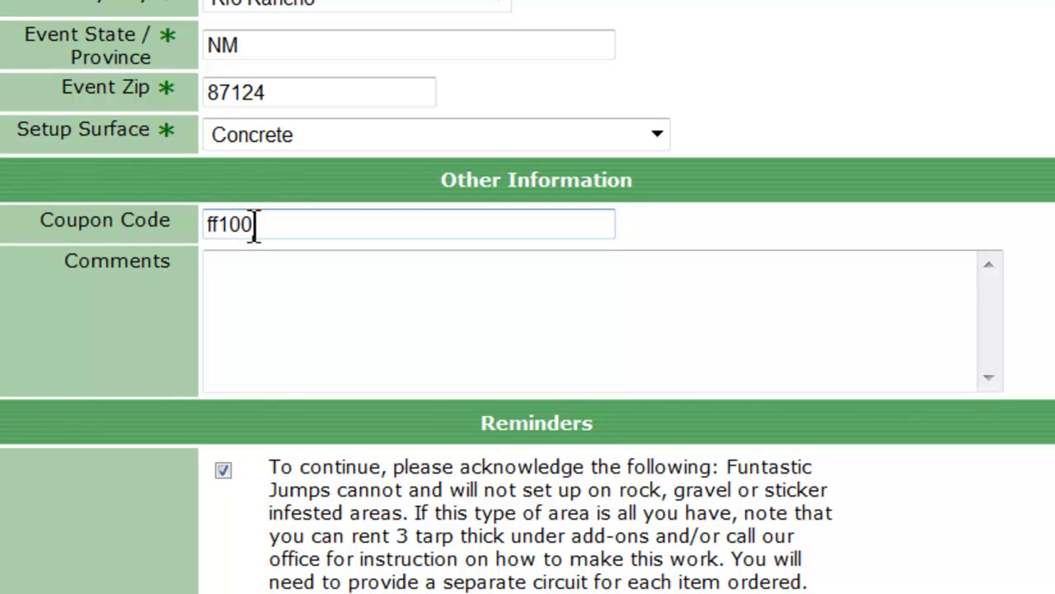
{"action": "key", "text": "BackSpace"}
{"action": "key", "text": "BackSpace"}
{"action": "key", "text": "BackSpace"}
{"action": "key", "text": "BackSpace"}
{"action": "key", "text": "BackSpace"}
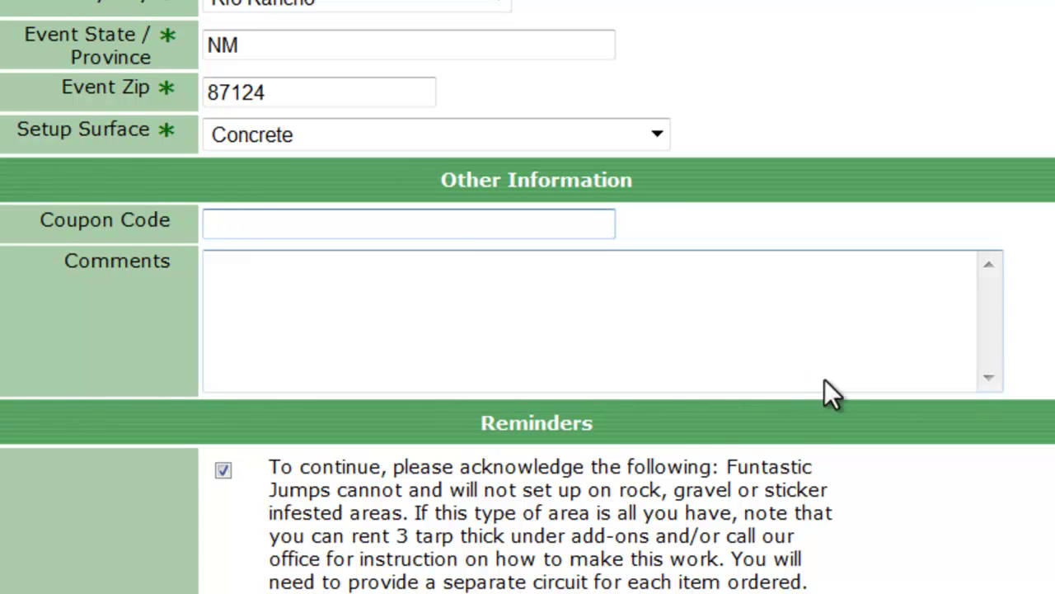
Change the administrative discount to 15% and clear the field again.
{"action": "scroll", "coordinate": [832, 377], "scroll_direction": "down", "scroll_amount": 7}
{"action": "scroll", "coordinate": [875, 271], "scroll_direction": "down", "scroll_amount": 5}
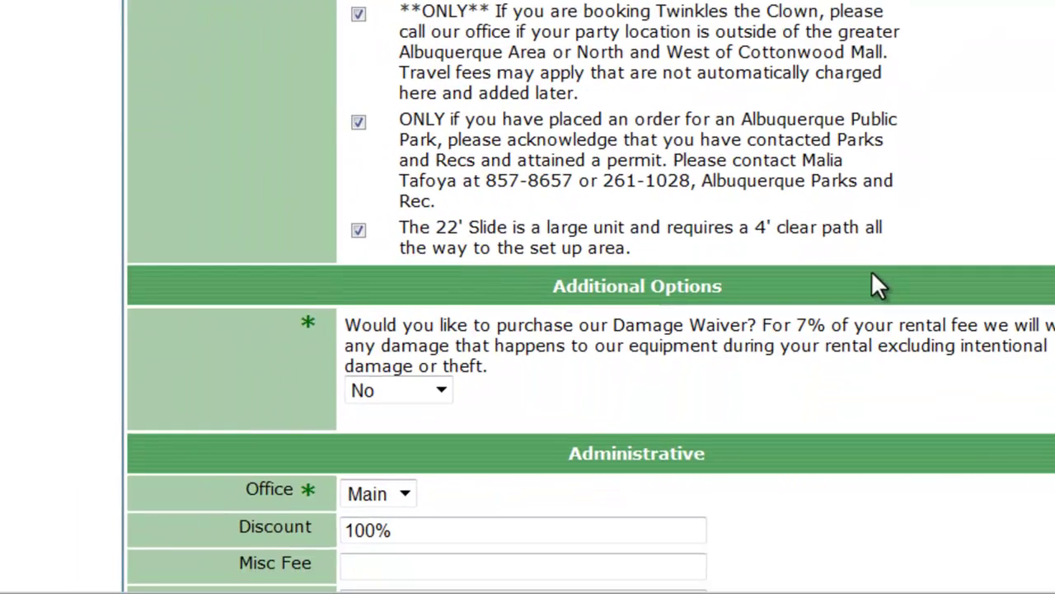
{"action": "left_click", "coordinate": [378, 258]}
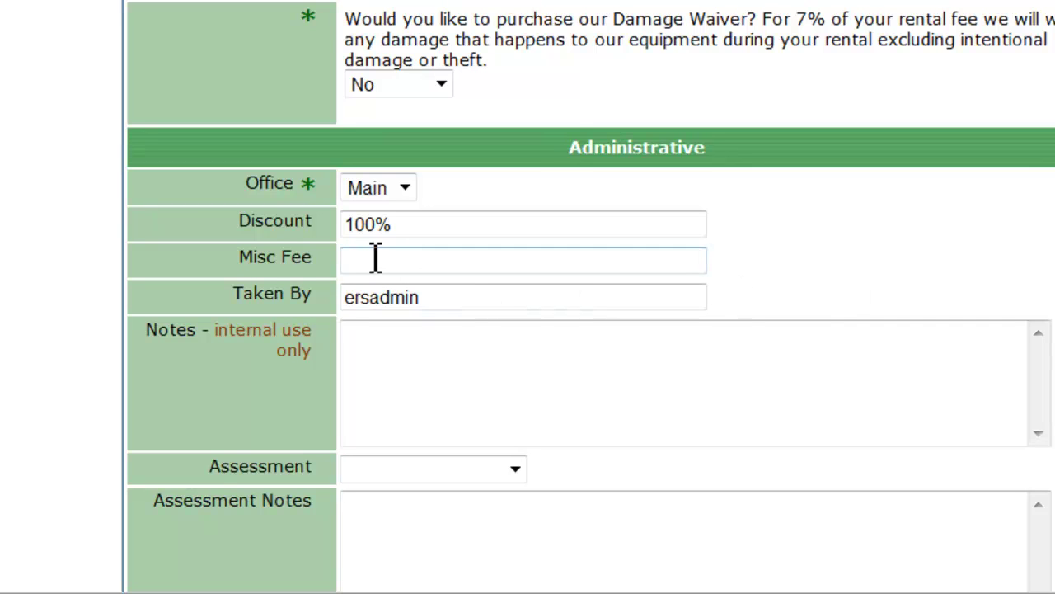
{"action": "left_click", "coordinate": [436, 235]}
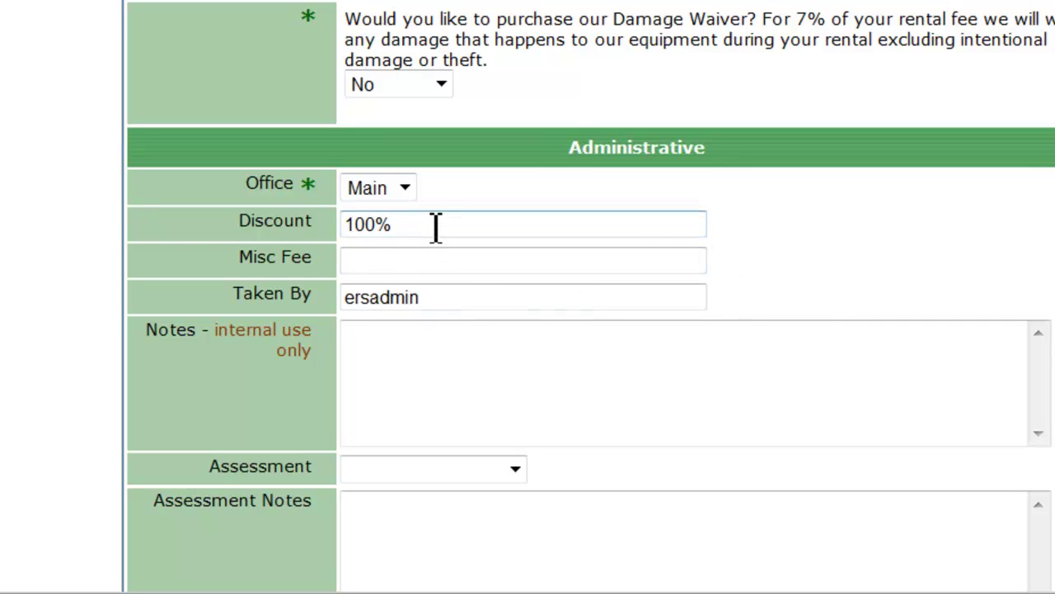
{"action": "triple_click", "coordinate": [429, 224]}
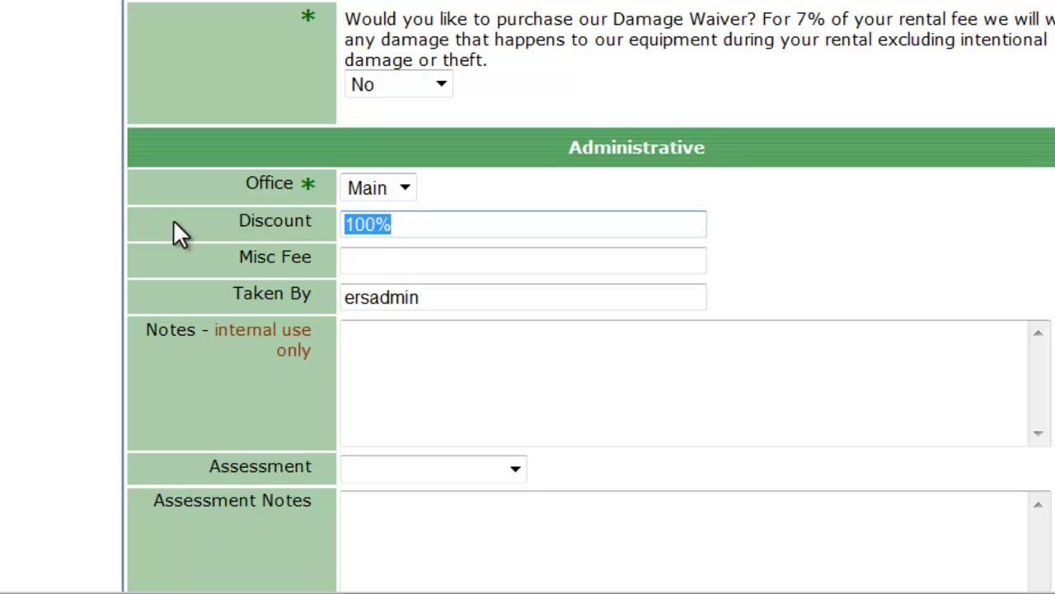
{"action": "type", "text": "15"}
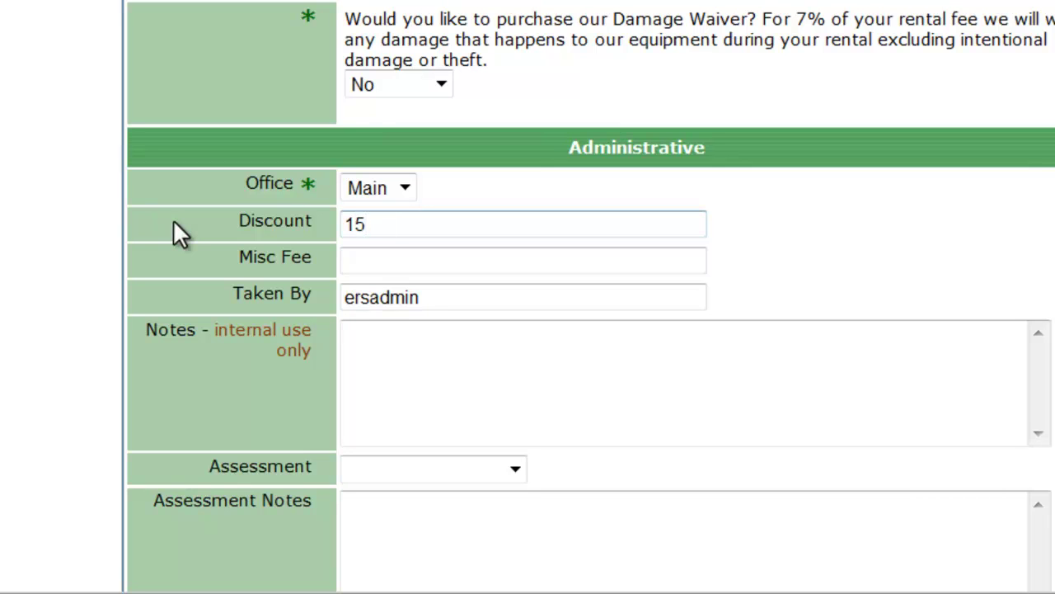
{"action": "type", "text": "%"}
{"action": "key", "text": "BackSpace"}
{"action": "key", "text": "BackSpace"}
{"action": "key", "text": "BackSpace"}
Enter a miscellaneous fee of 12 and clear it again.
{"action": "left_click", "coordinate": [398, 262]}
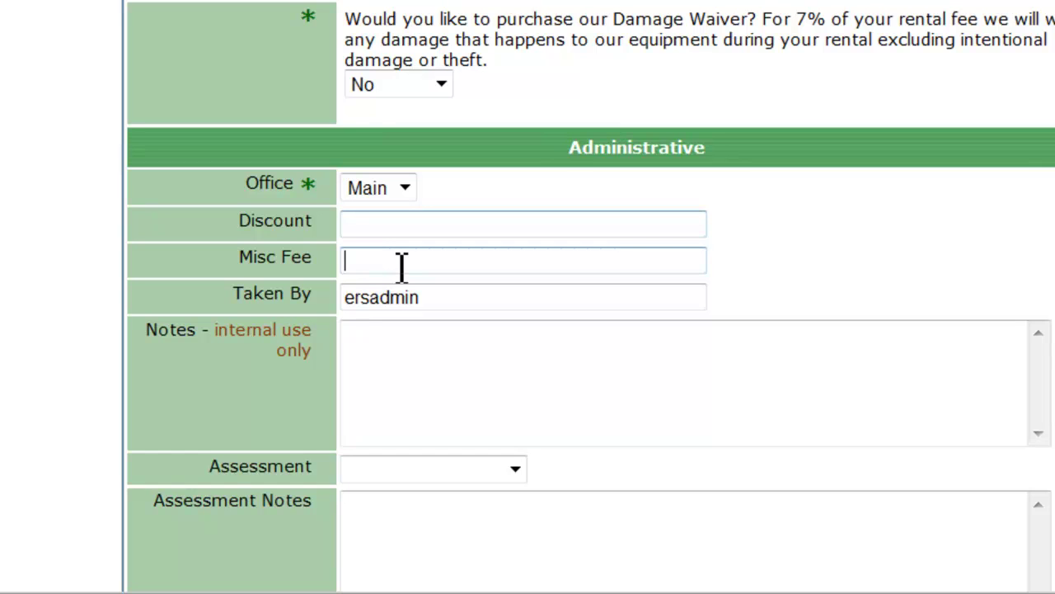
{"action": "type", "text": "12"}
{"action": "key", "text": "BackSpace"}
{"action": "key", "text": "BackSpace"}
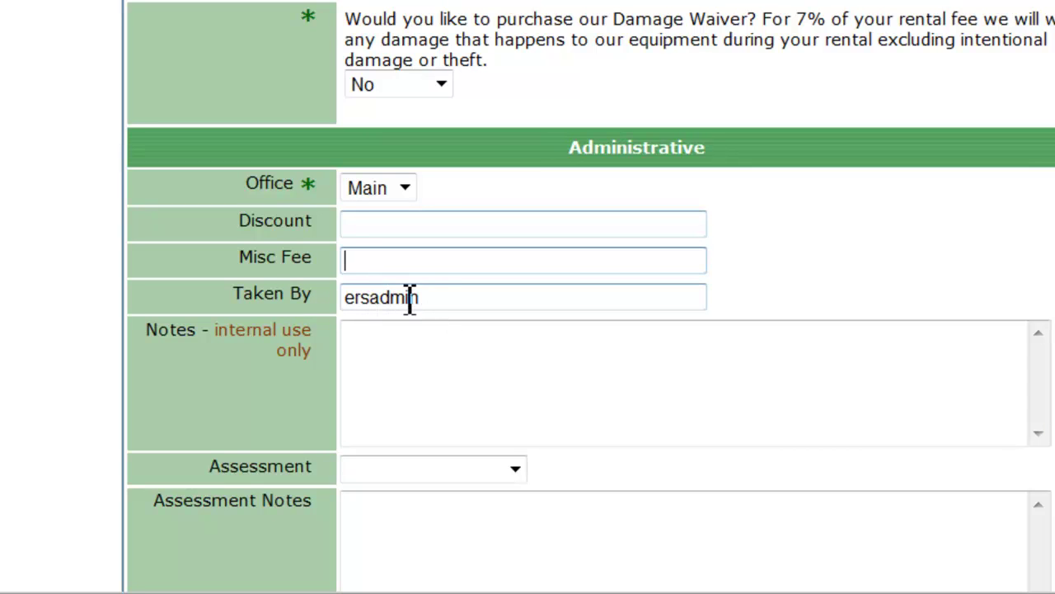
Examine the internal notes field, the customer assessment choices and the assessment notes field without entering anything.
{"action": "left_click", "coordinate": [472, 368]}
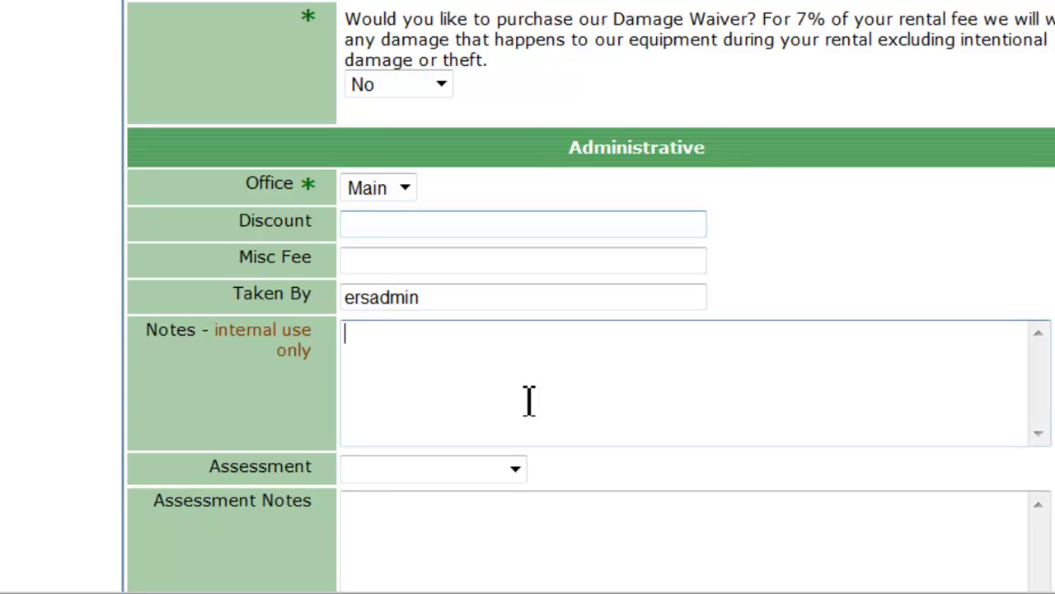
{"action": "scroll", "coordinate": [530, 402], "scroll_direction": "down", "scroll_amount": 5}
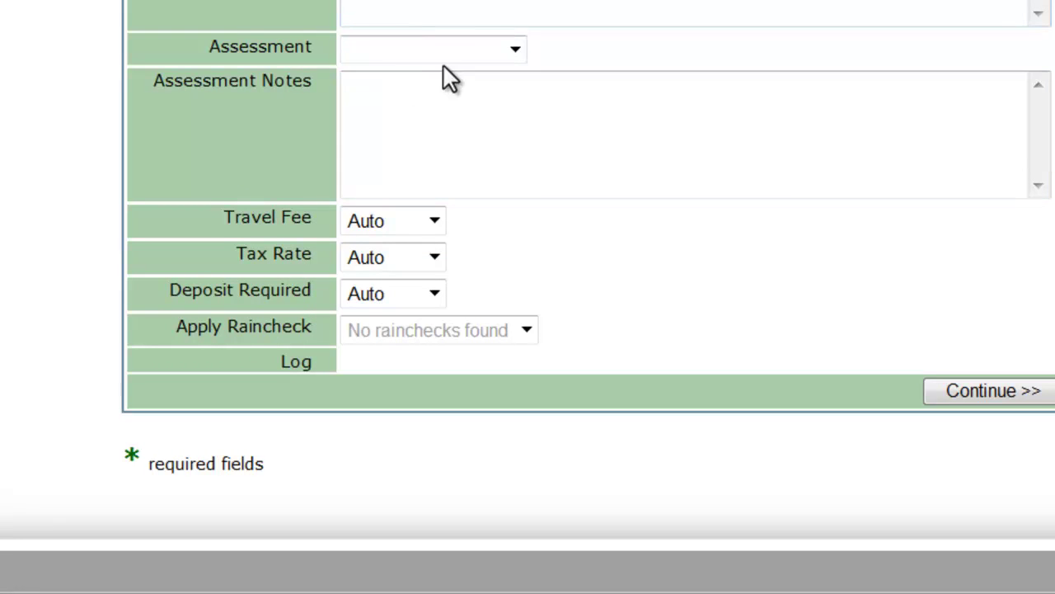
{"action": "left_click", "coordinate": [474, 58]}
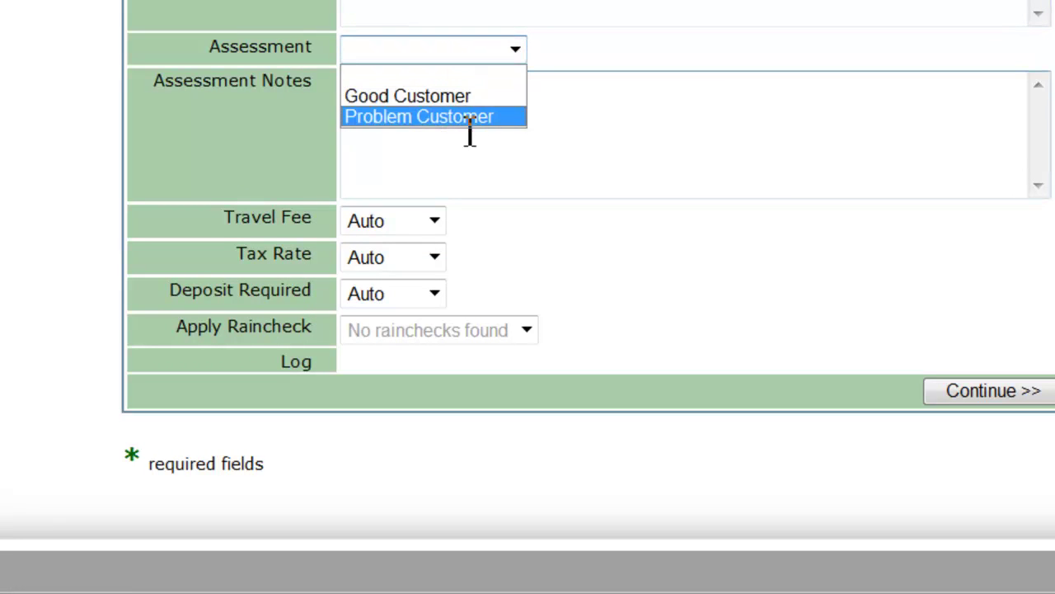
{"action": "left_click", "coordinate": [681, 155]}
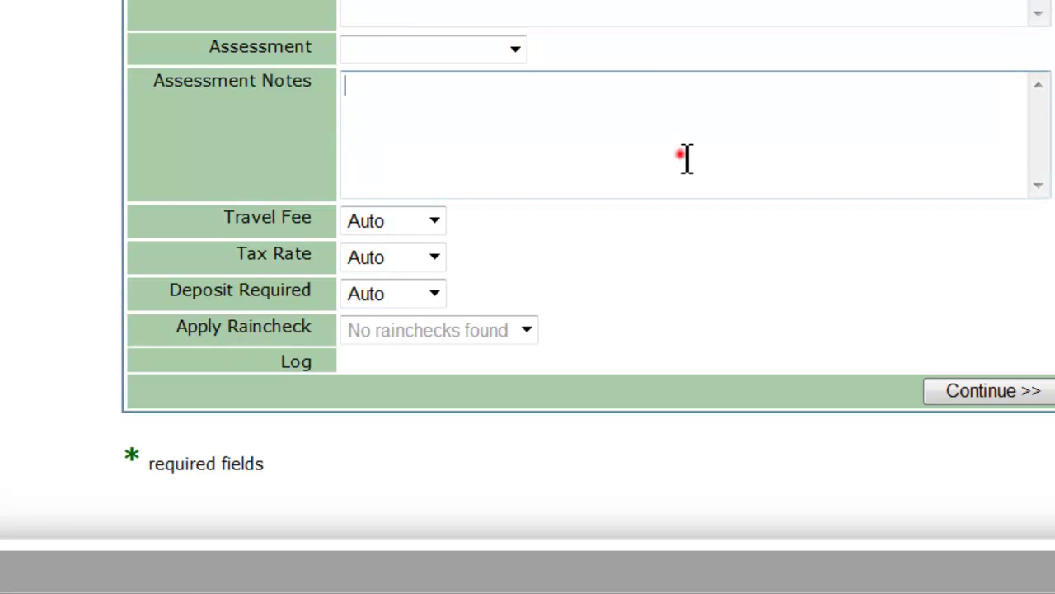
{"action": "left_click", "coordinate": [514, 51]}
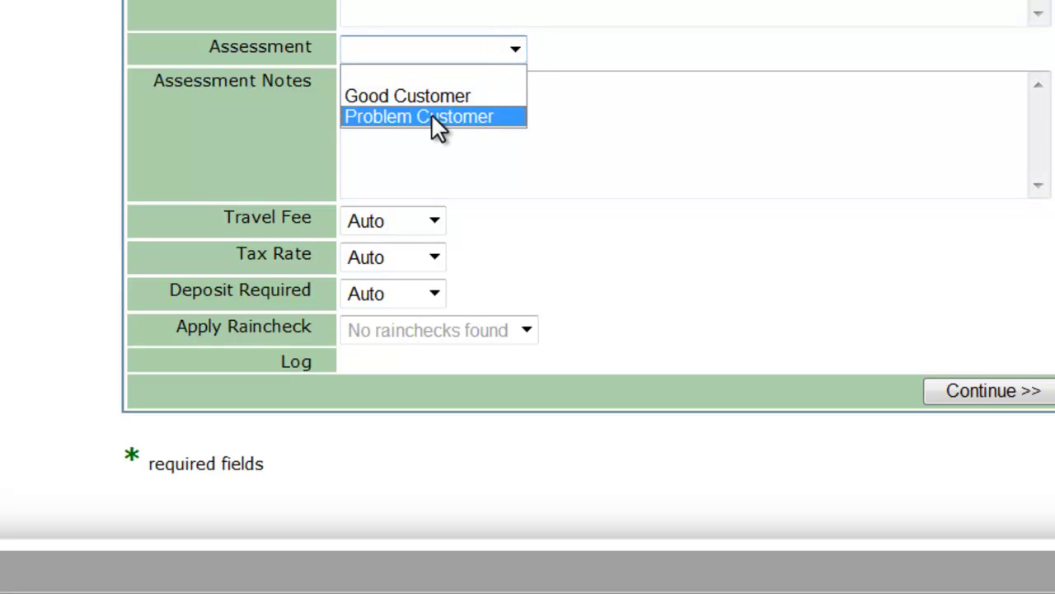
{"action": "left_click", "coordinate": [645, 126]}
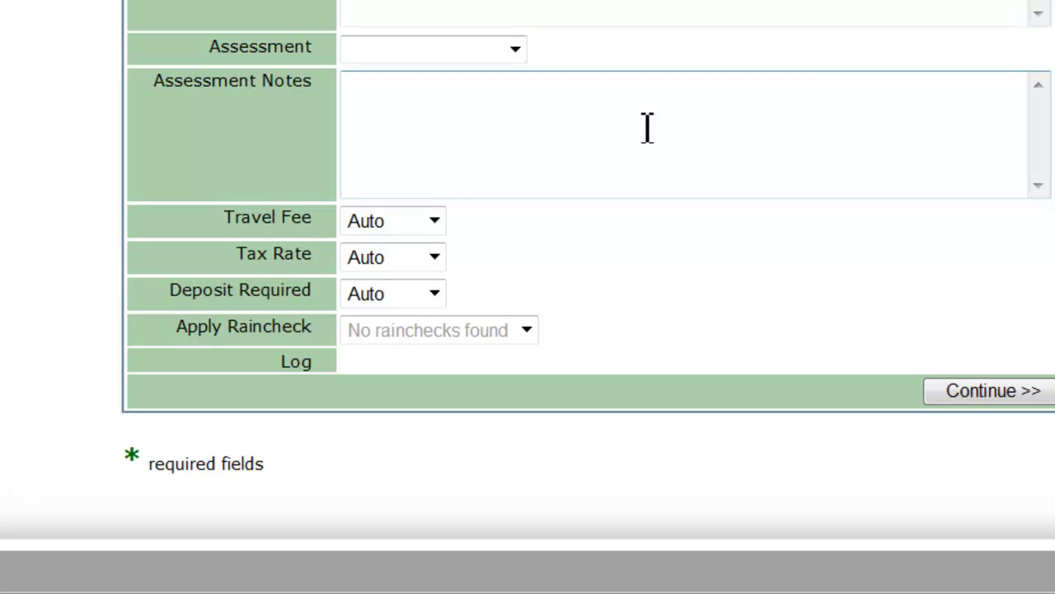
{"action": "left_click", "coordinate": [454, 146]}
{"action": "left_click", "coordinate": [481, 133]}
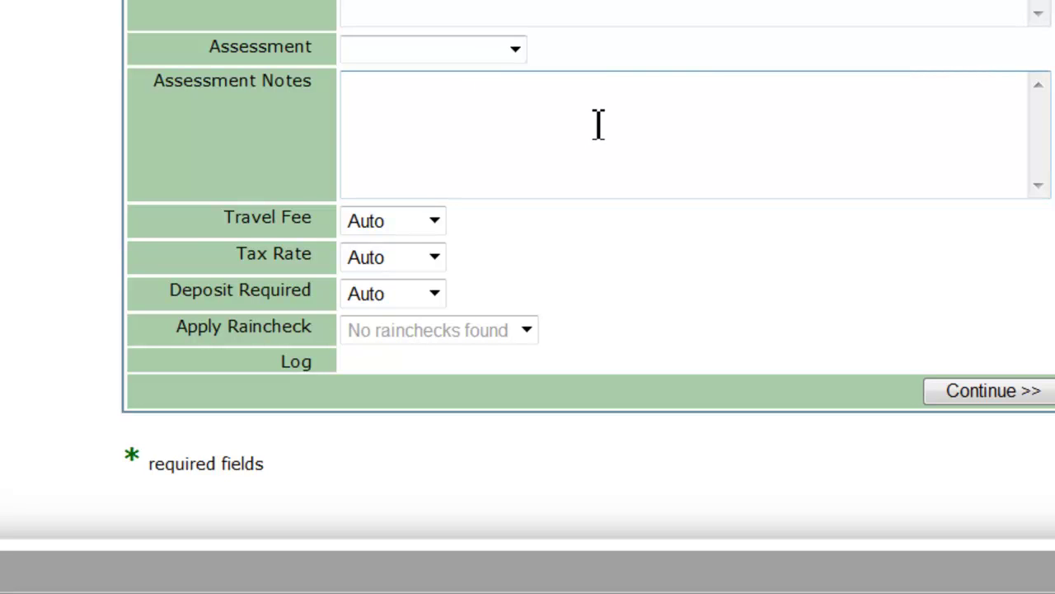
Override the order's tax rate with 0%, keeping the required deposit on Auto.
{"action": "left_click", "coordinate": [433, 259]}
{"action": "left_click", "coordinate": [400, 303]}
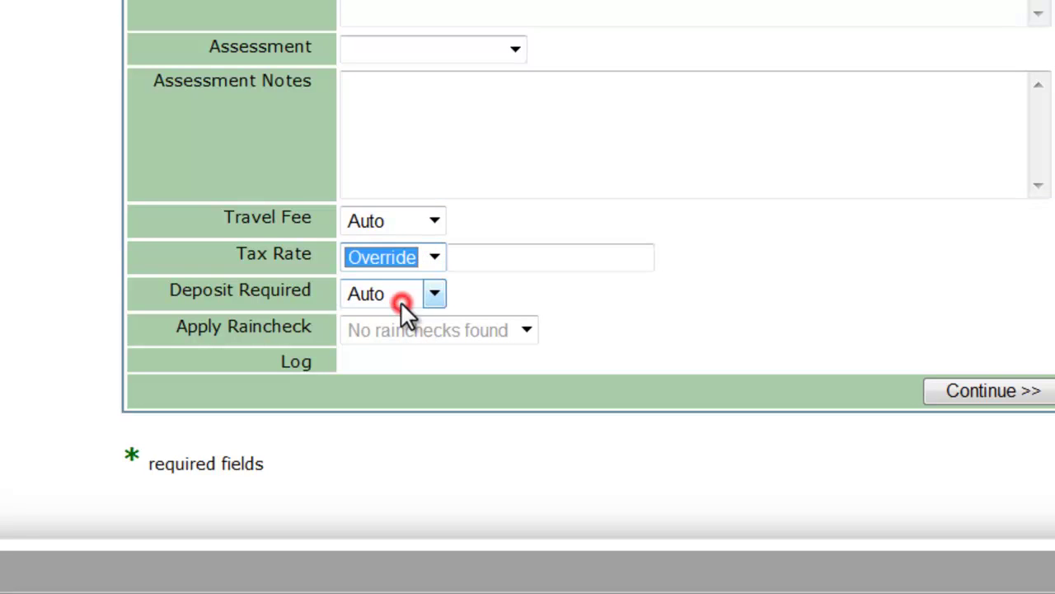
{"action": "left_click", "coordinate": [488, 262]}
{"action": "type", "text": "0%"}
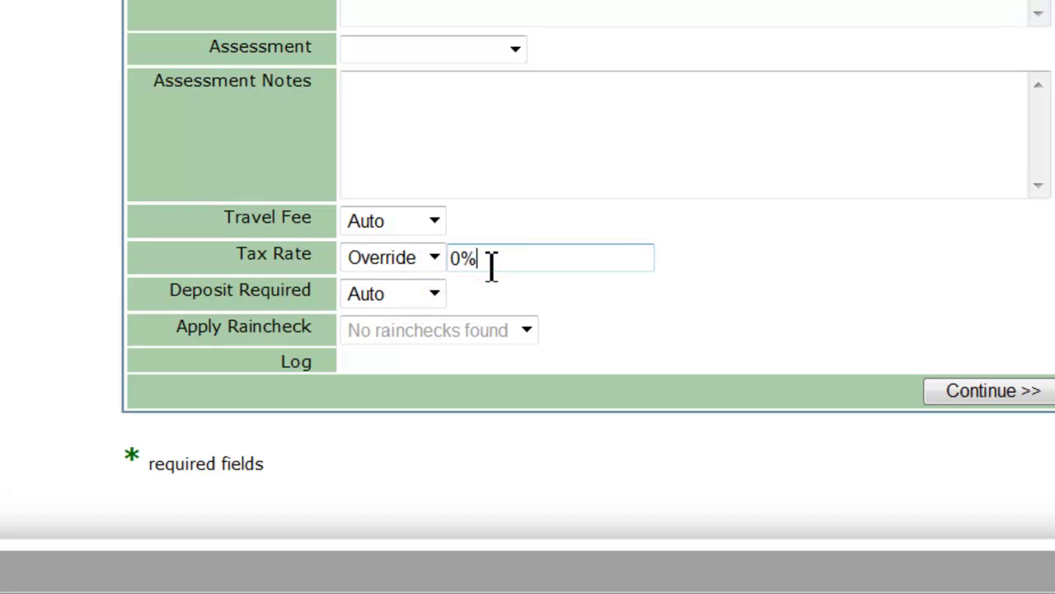
{"action": "left_click", "coordinate": [525, 306]}
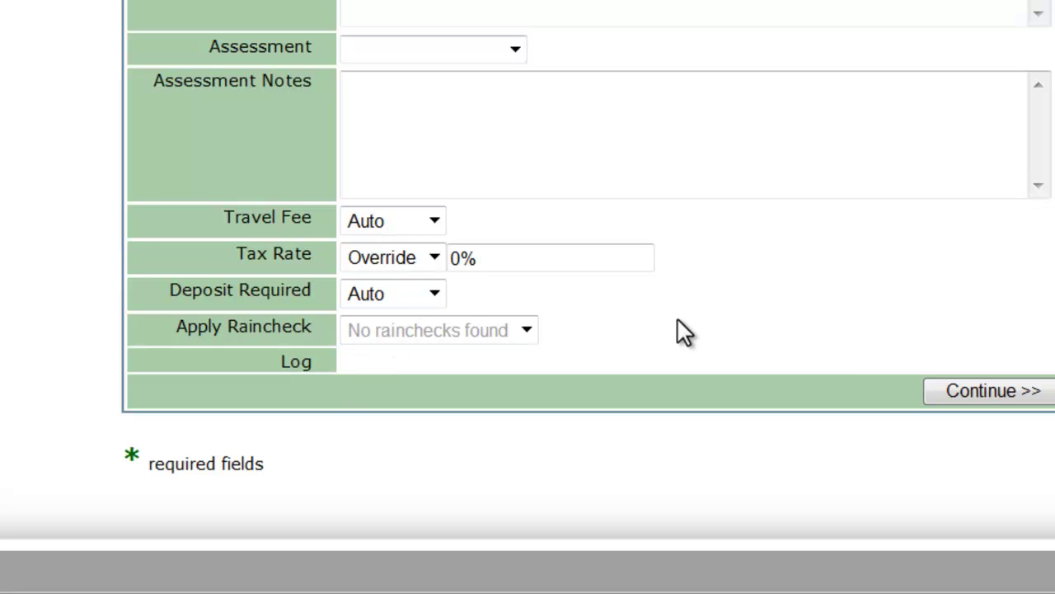
Try to continue the order, dismiss the alert, and answer the required public park question with No.
{"action": "left_click", "coordinate": [1004, 385]}
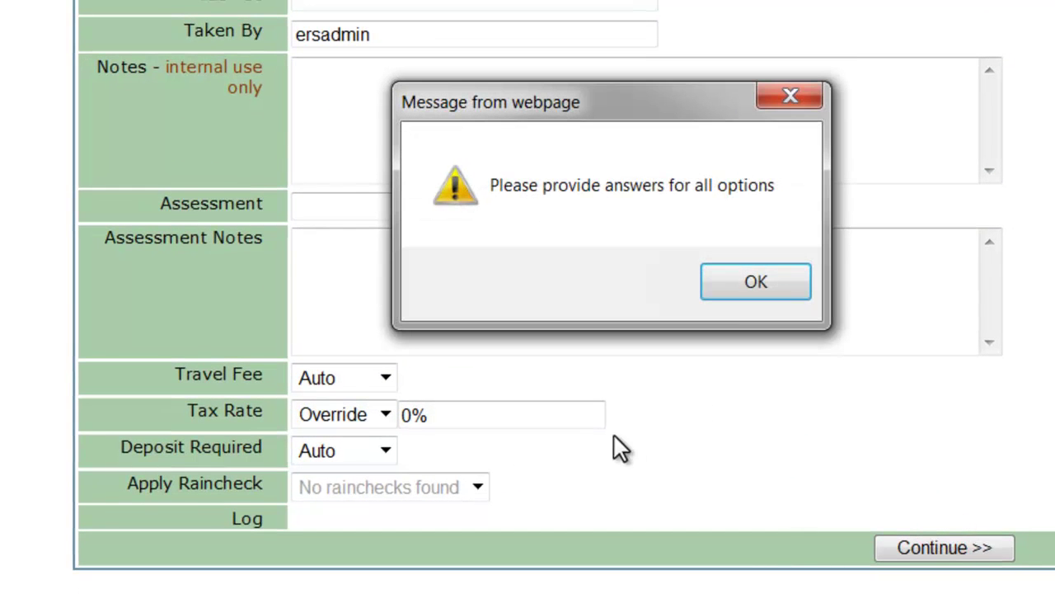
{"action": "left_click", "coordinate": [746, 288]}
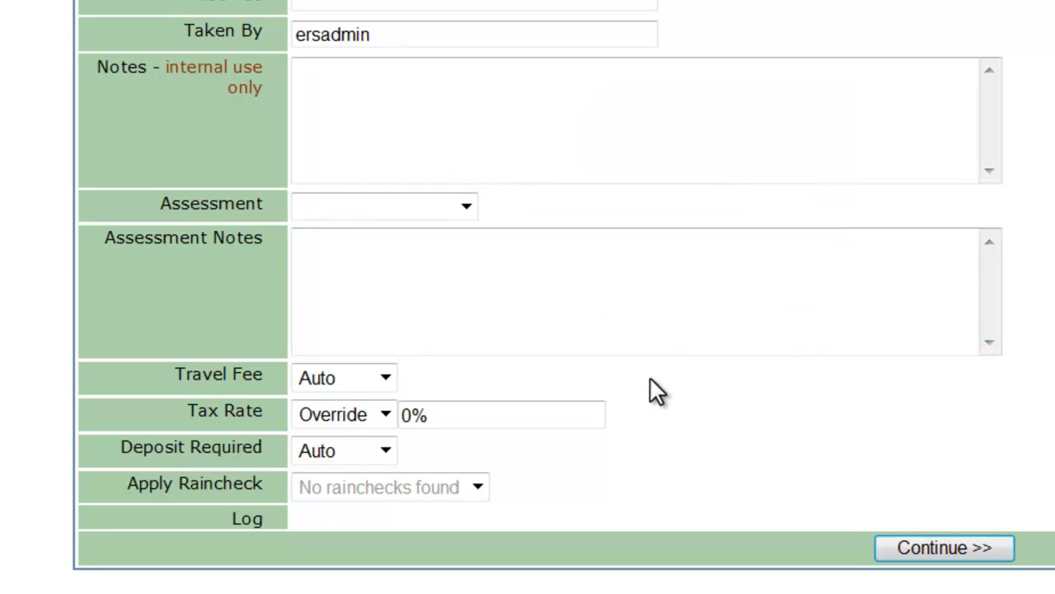
{"action": "scroll", "coordinate": [648, 373], "scroll_direction": "up", "scroll_amount": 5}
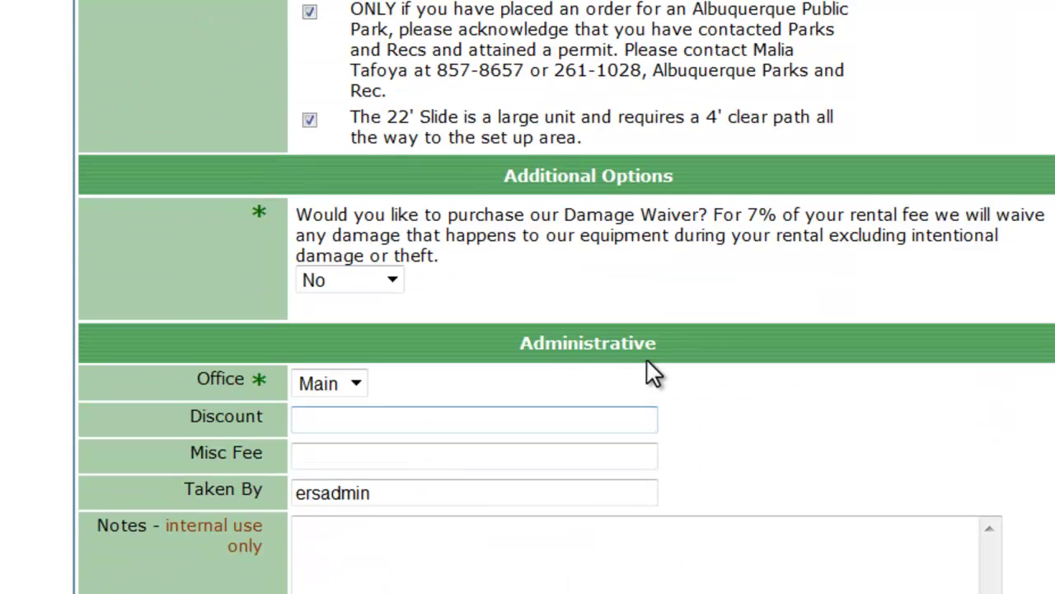
{"action": "scroll", "coordinate": [646, 366], "scroll_direction": "up", "scroll_amount": 2}
{"action": "scroll", "coordinate": [651, 367], "scroll_direction": "up", "scroll_amount": 6}
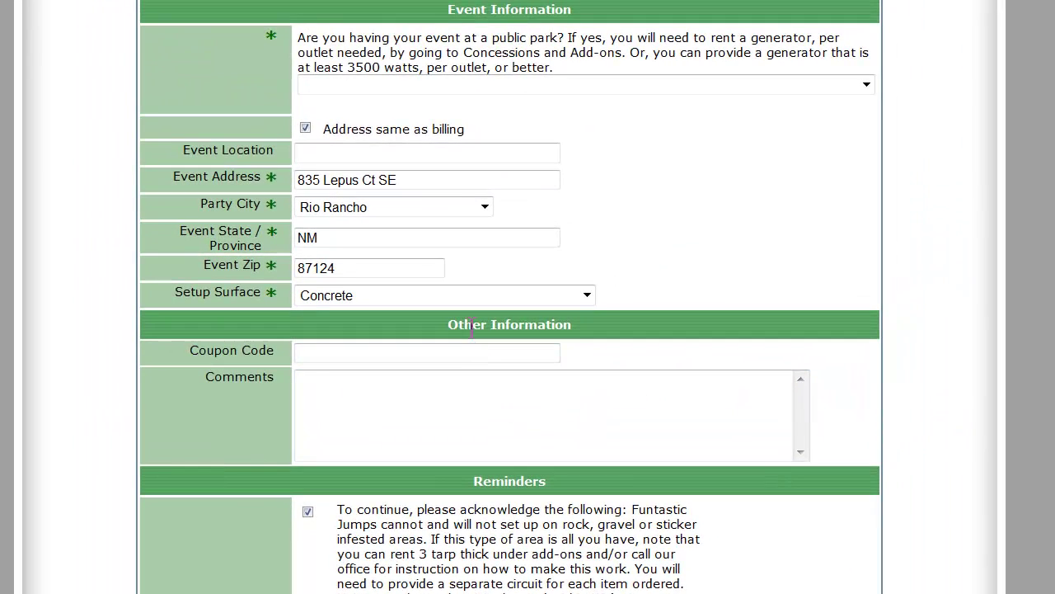
{"action": "left_click", "coordinate": [454, 86]}
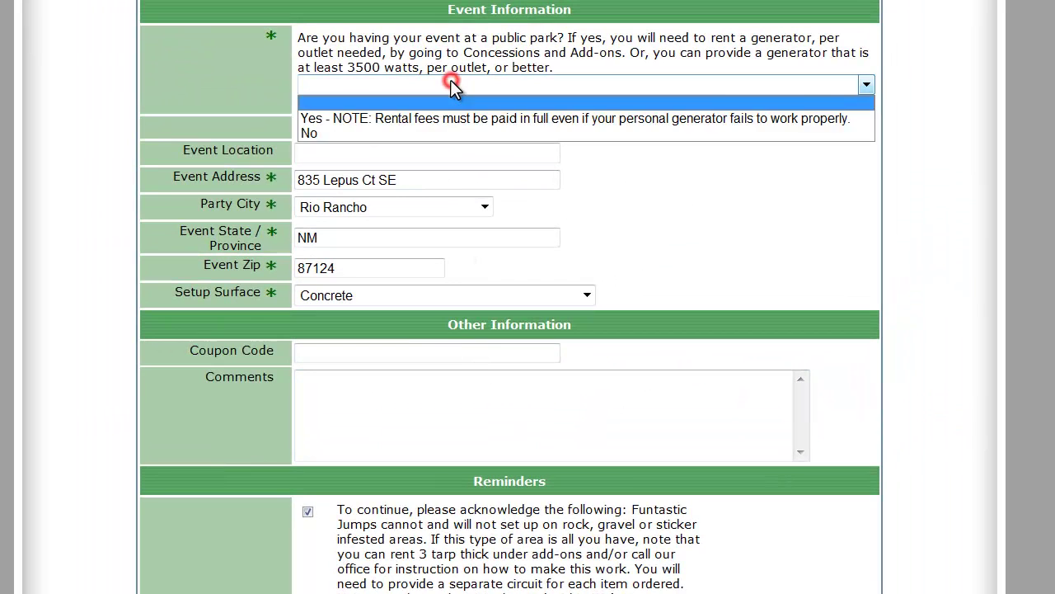
{"action": "left_click", "coordinate": [394, 131]}
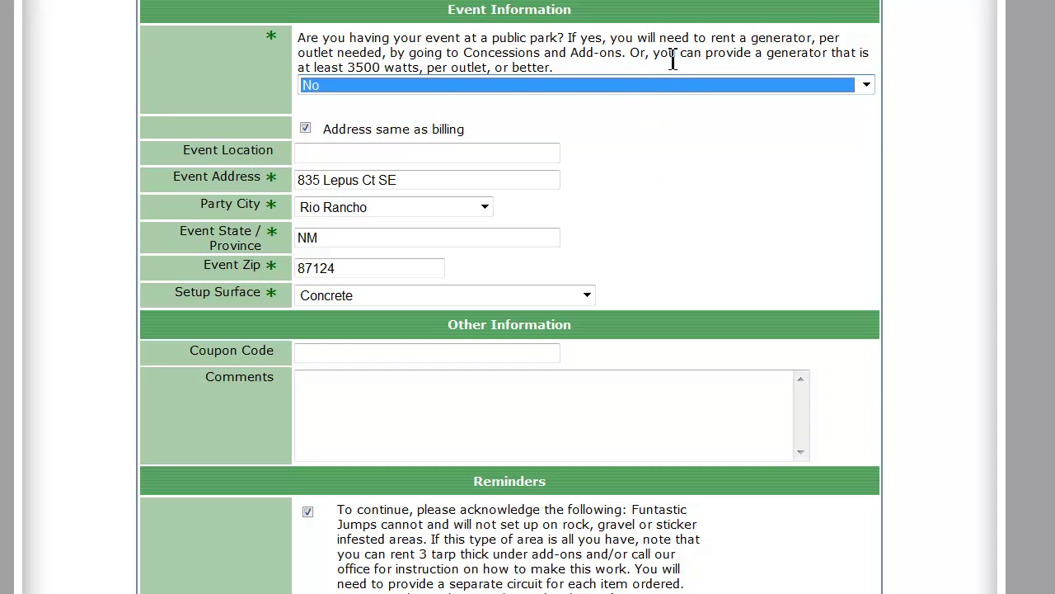
Submit the completed event information to proceed to the Finalize stage.
{"action": "scroll", "coordinate": [668, 197], "scroll_direction": "down", "scroll_amount": 7}
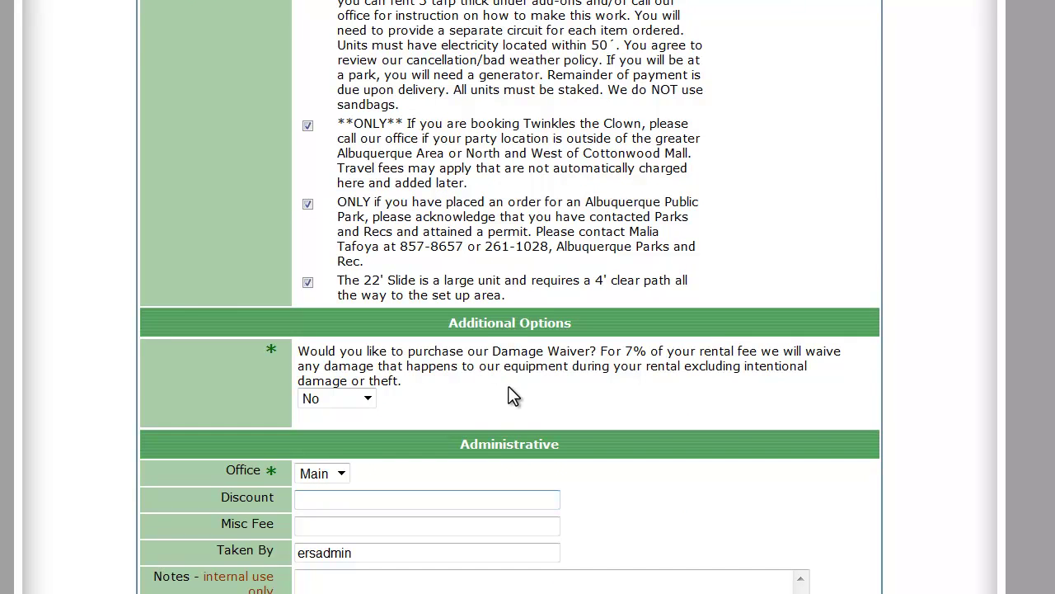
{"action": "scroll", "coordinate": [551, 393], "scroll_direction": "down", "scroll_amount": 4}
{"action": "left_click", "coordinate": [551, 393]}
{"action": "left_click", "coordinate": [768, 591]}
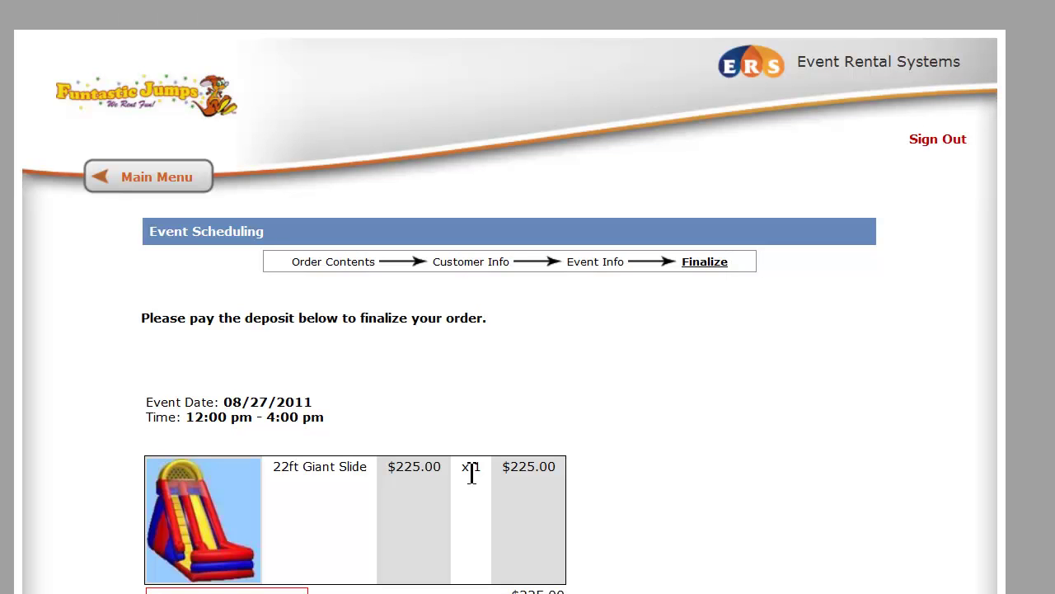
Examine the order summary, the payment amount options, the credit card type choices and the card billing fields without entering anything.
{"action": "scroll", "coordinate": [473, 471], "scroll_direction": "down", "scroll_amount": 3}
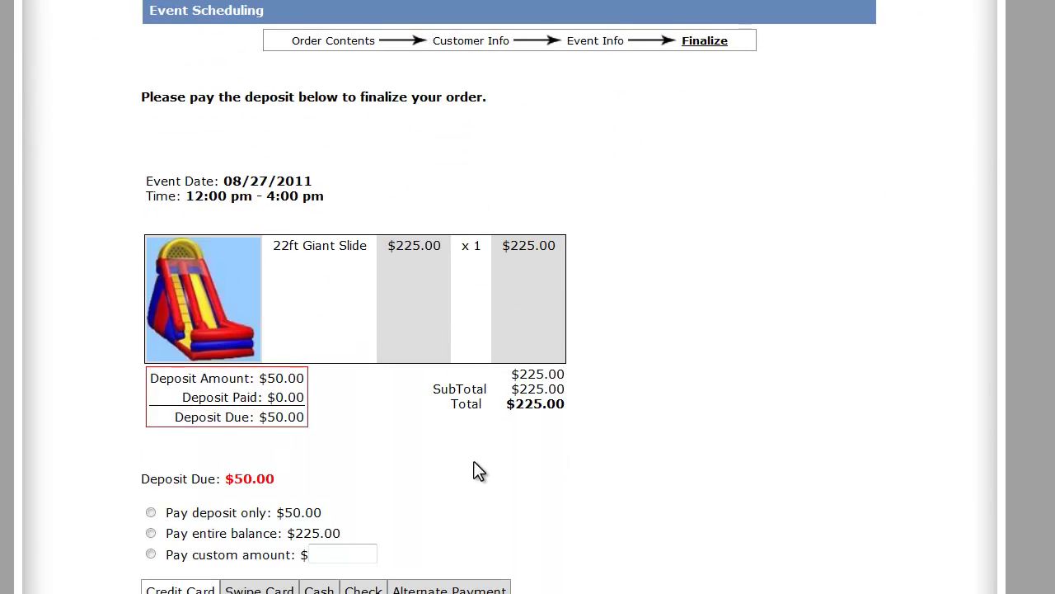
{"action": "scroll", "coordinate": [490, 473], "scroll_direction": "down", "scroll_amount": 2}
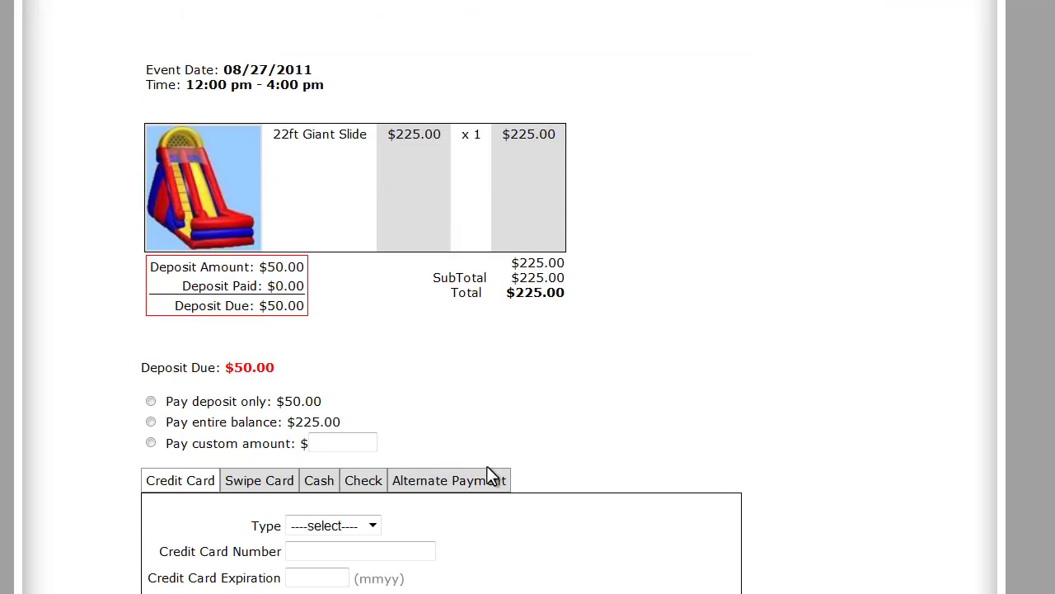
{"action": "scroll", "coordinate": [488, 477], "scroll_direction": "down", "scroll_amount": 3}
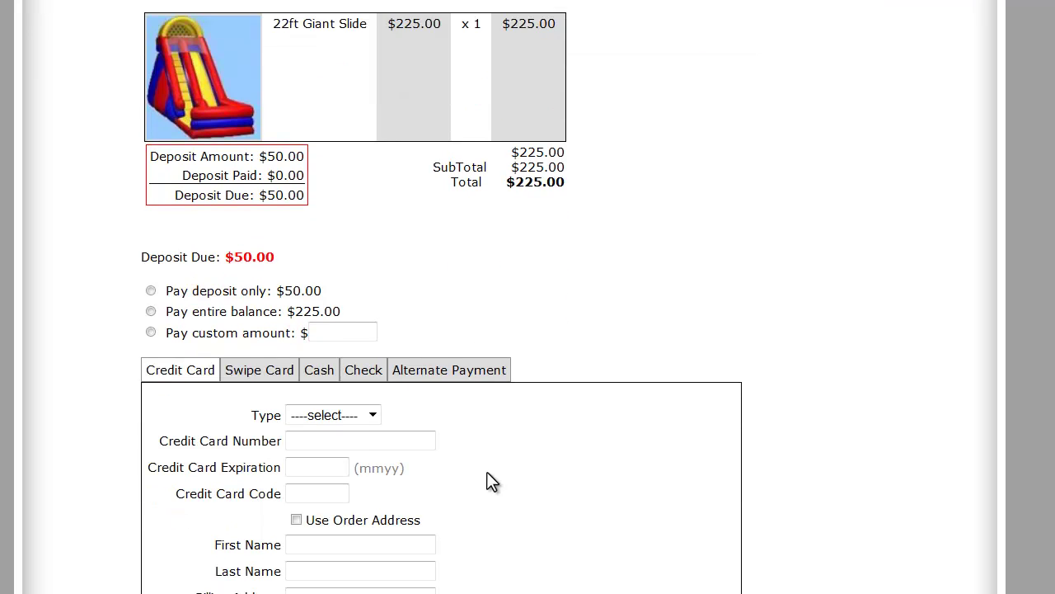
{"action": "left_click", "coordinate": [361, 415]}
{"action": "left_click", "coordinate": [460, 421]}
{"action": "scroll", "coordinate": [455, 558], "scroll_direction": "down", "scroll_amount": 3}
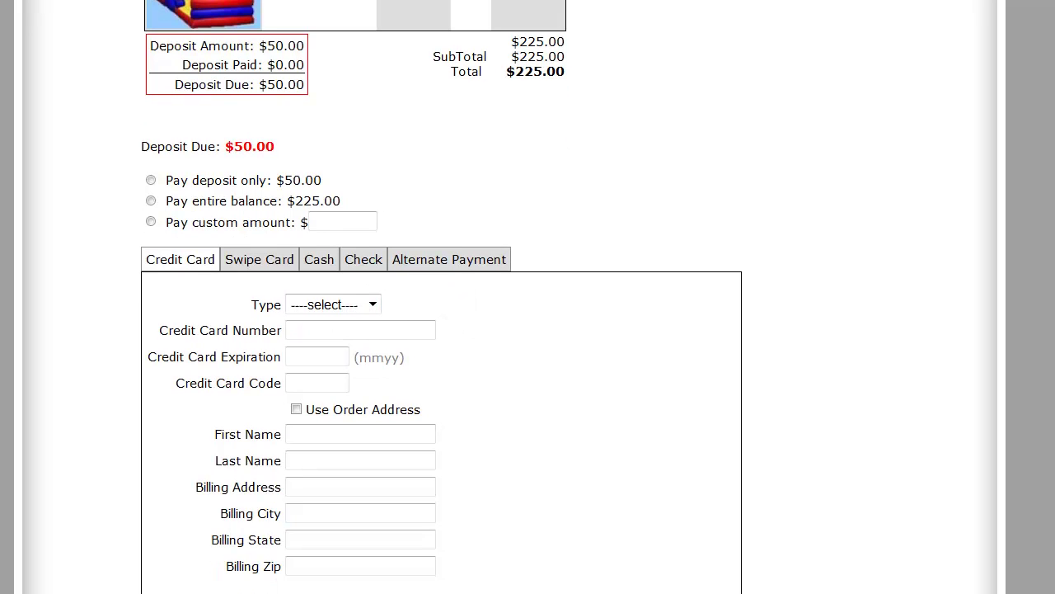
Finalize the order under alternative payment arrangements without sending a receipt, and allow all page content to be shown.
{"action": "left_click", "coordinate": [442, 263]}
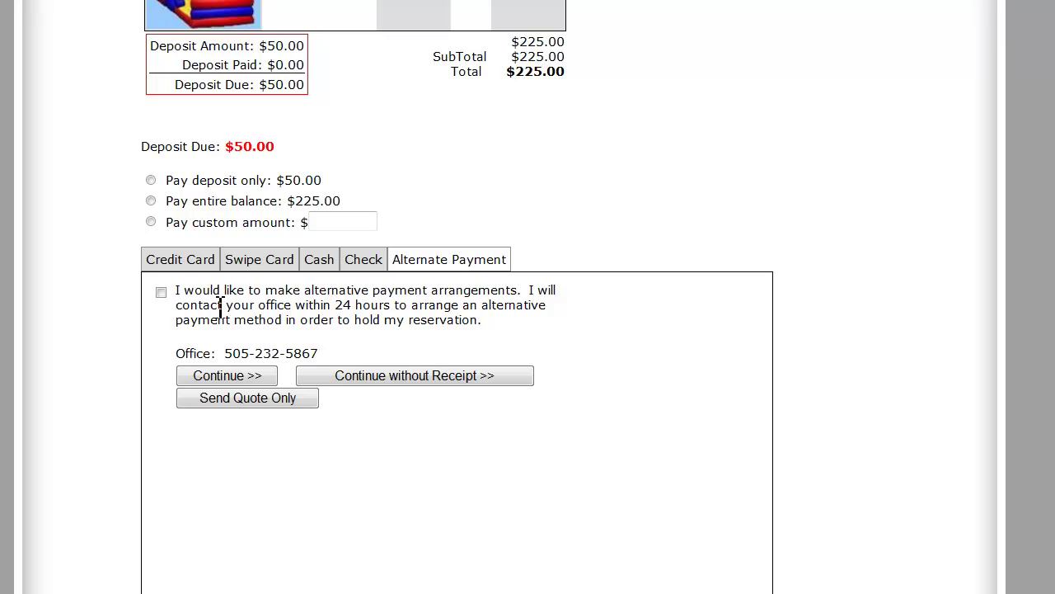
{"action": "left_click", "coordinate": [160, 293]}
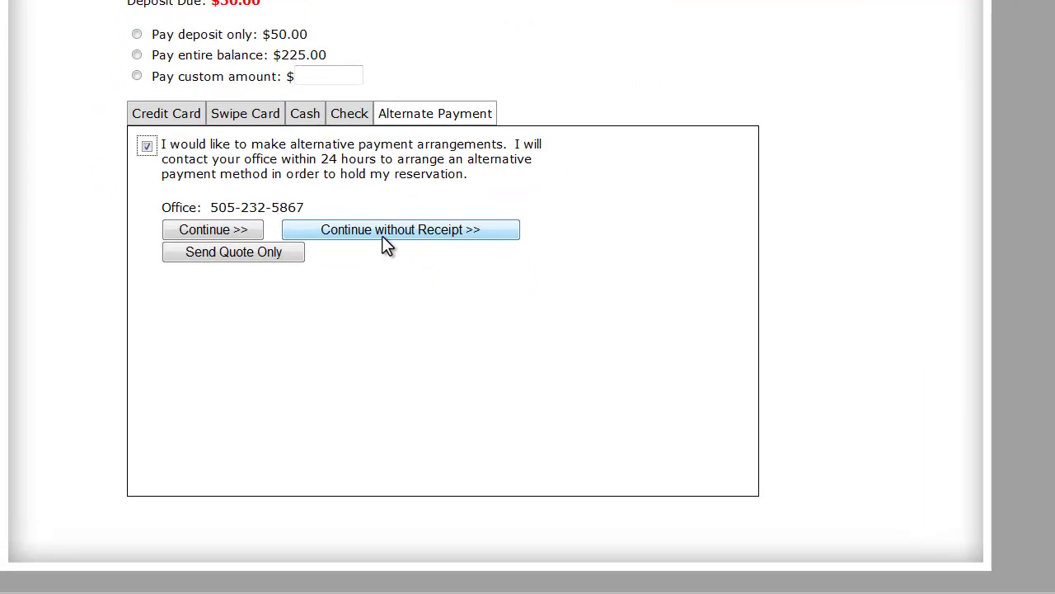
{"action": "left_click", "coordinate": [386, 228]}
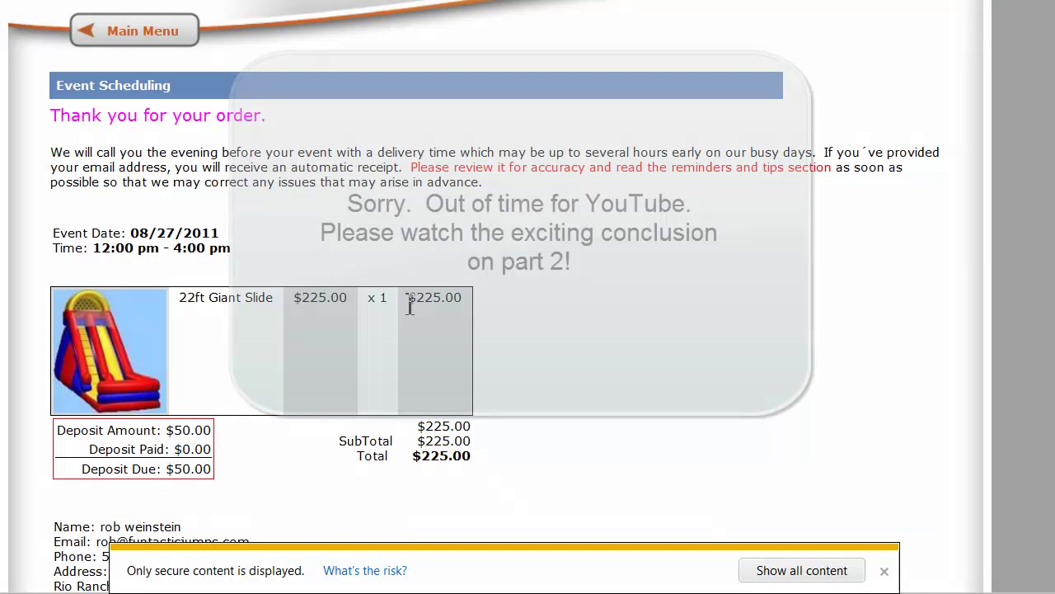
{"action": "left_click", "coordinate": [793, 573]}
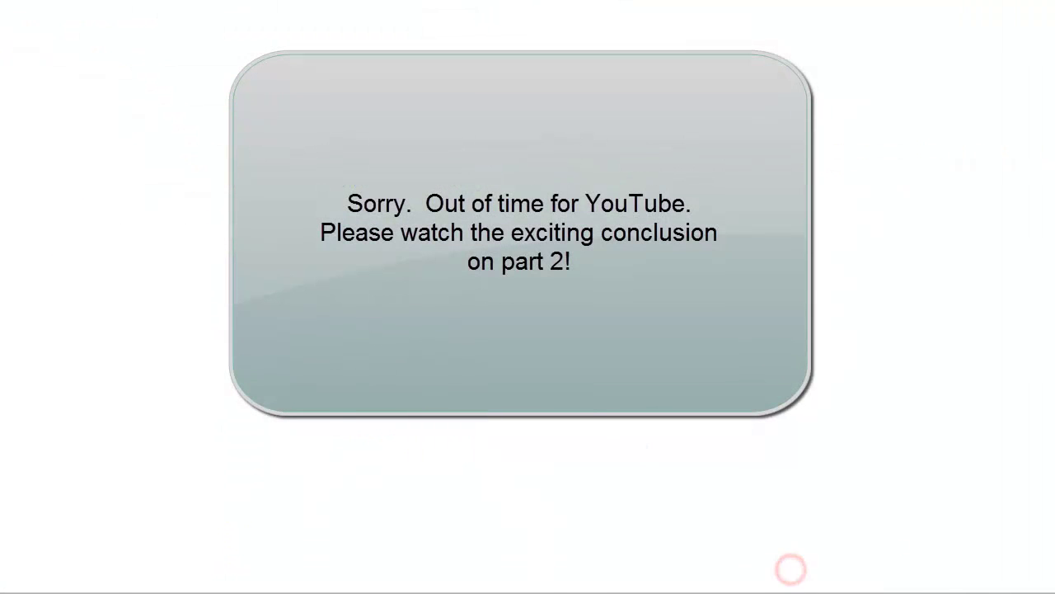